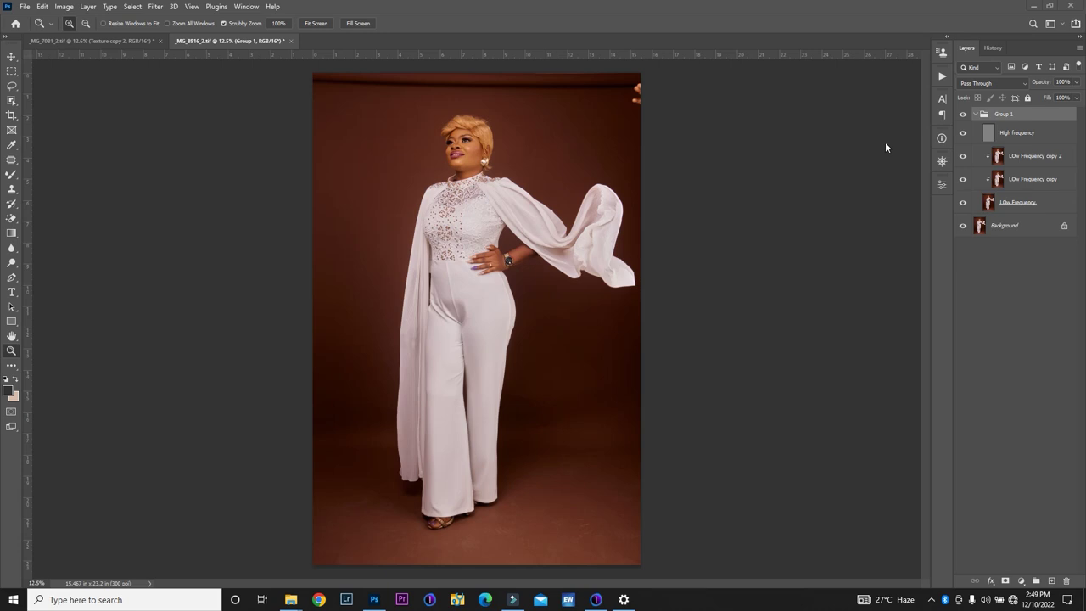
- Compare the retouching by toggling Group 1, then stamp all visible layers into a new Layer 1
left_click(963, 114)
left_click(962, 115)
left_click(962, 115)
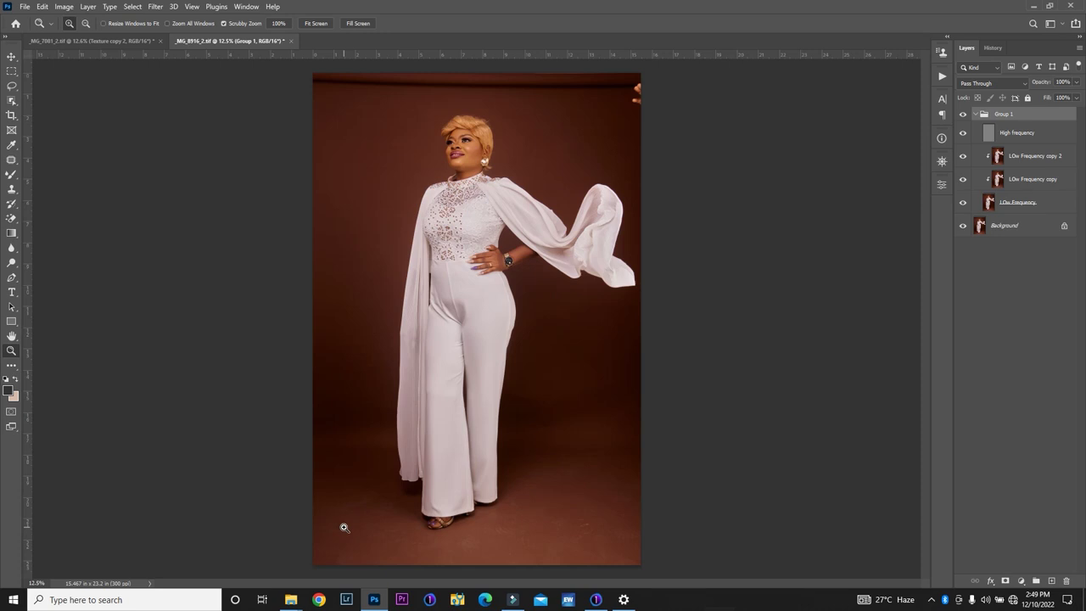
left_click(1004, 130)
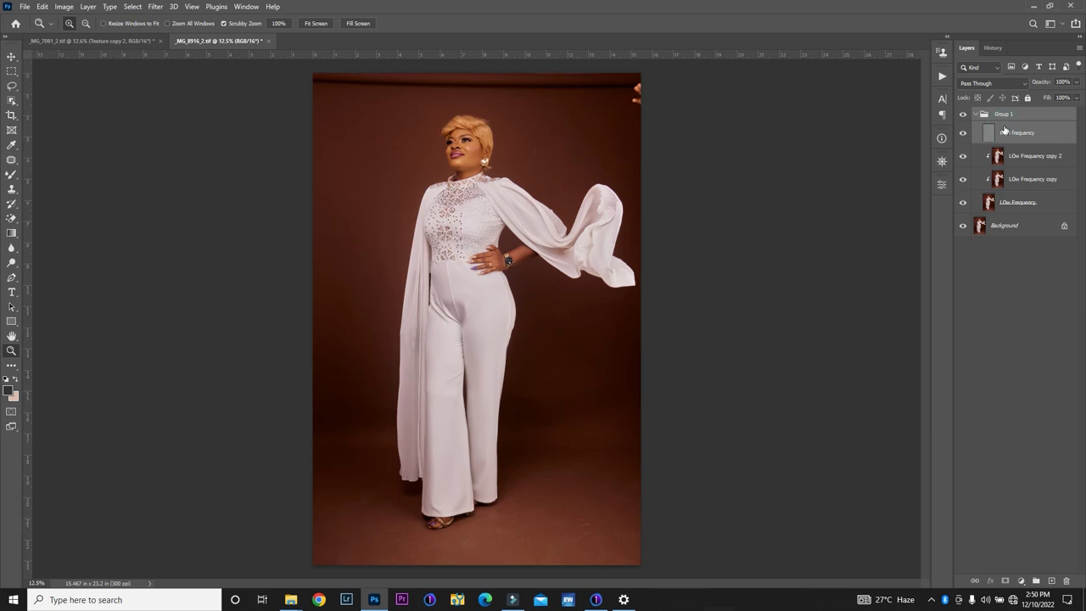
key("ctrl+shift+alt+e")
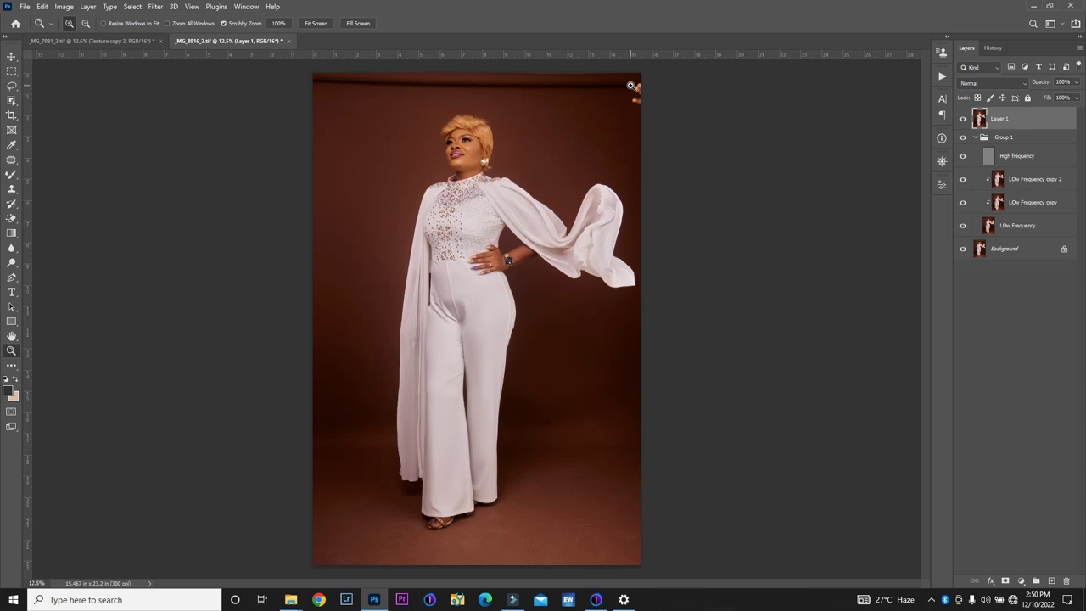
- Cover the stray object at the top-right edge with a rightward-stretched strip of backdrop
key("m")
left_click_drag(602, 75, 670, 137)
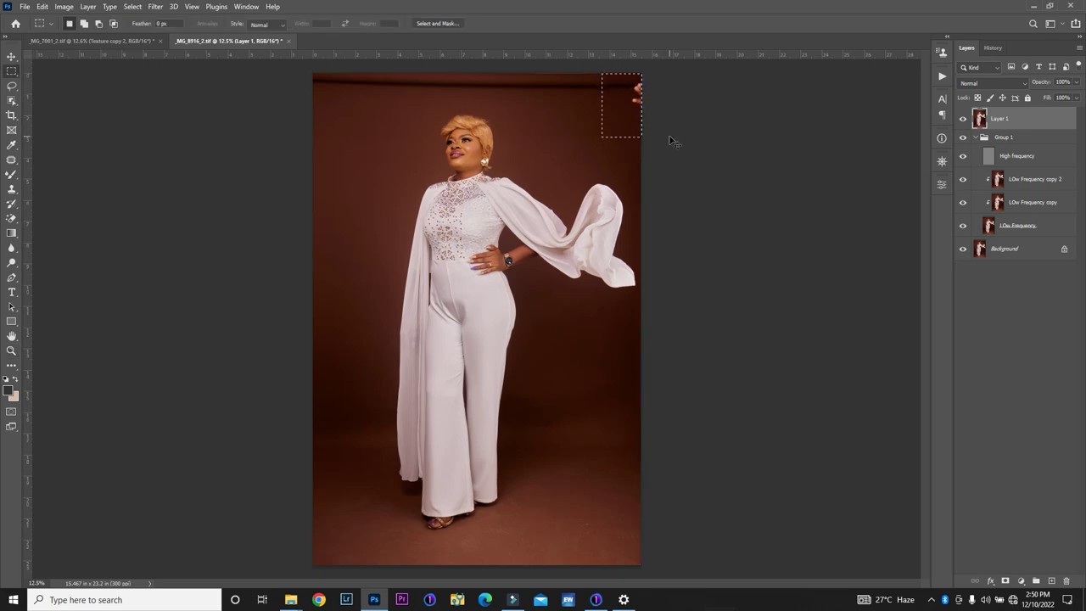
key("ctrl+t")
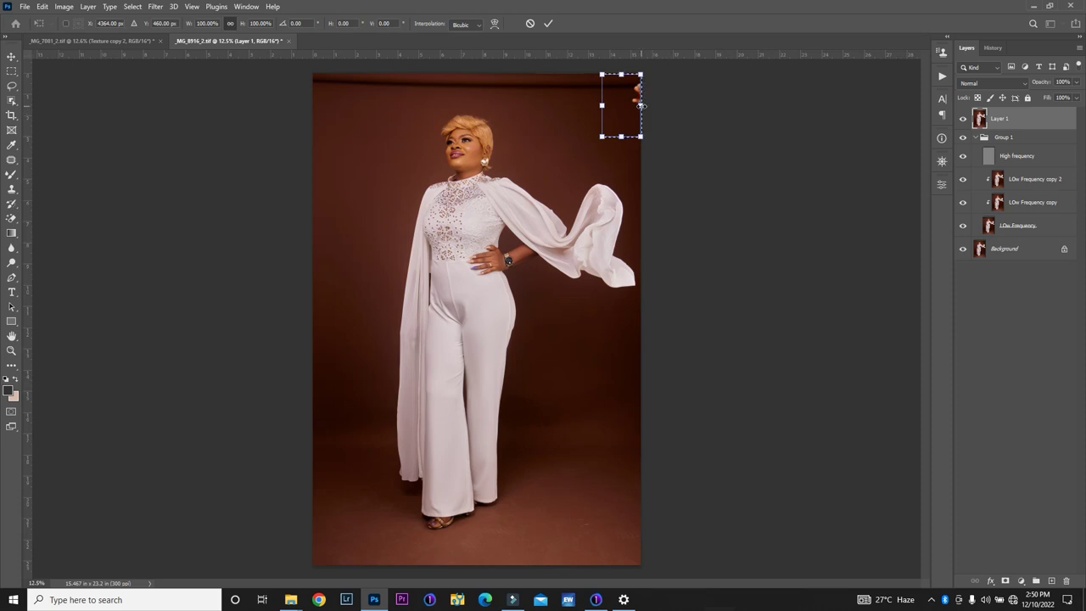
left_click_drag(641, 104, 656, 105)
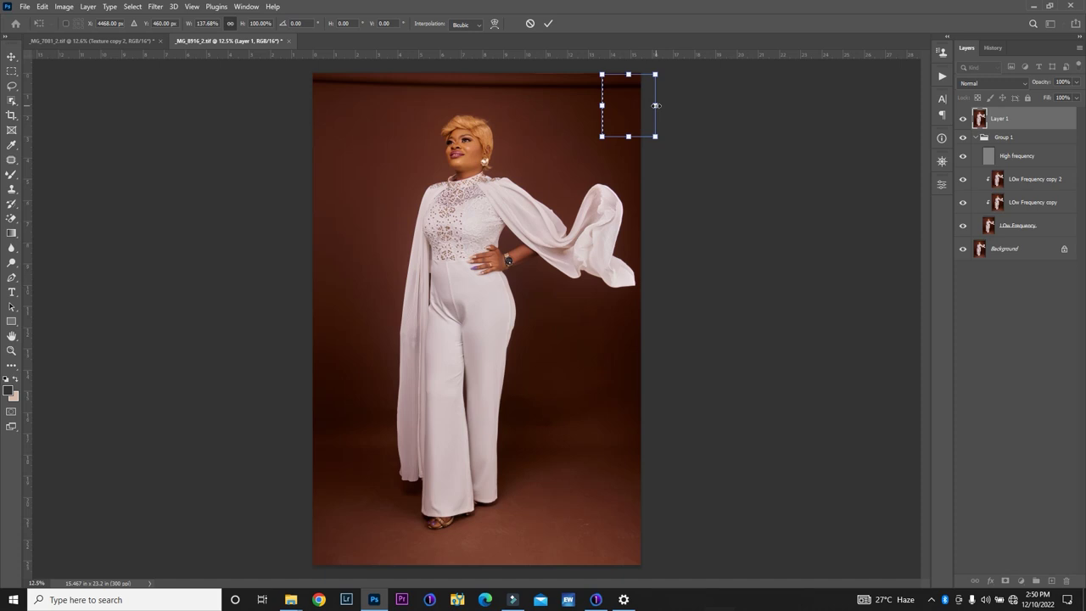
key("Return")
key("ctrl+d")
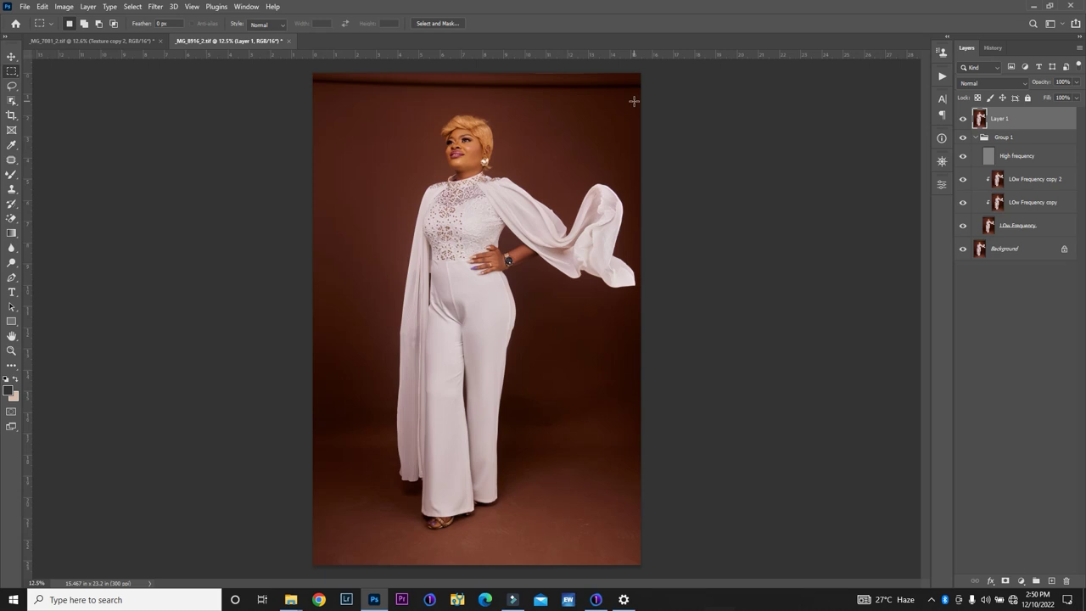
- Set a 4:5 crop extending past the top-right and bottom-left corners, with Content-Aware fill on
key("c")
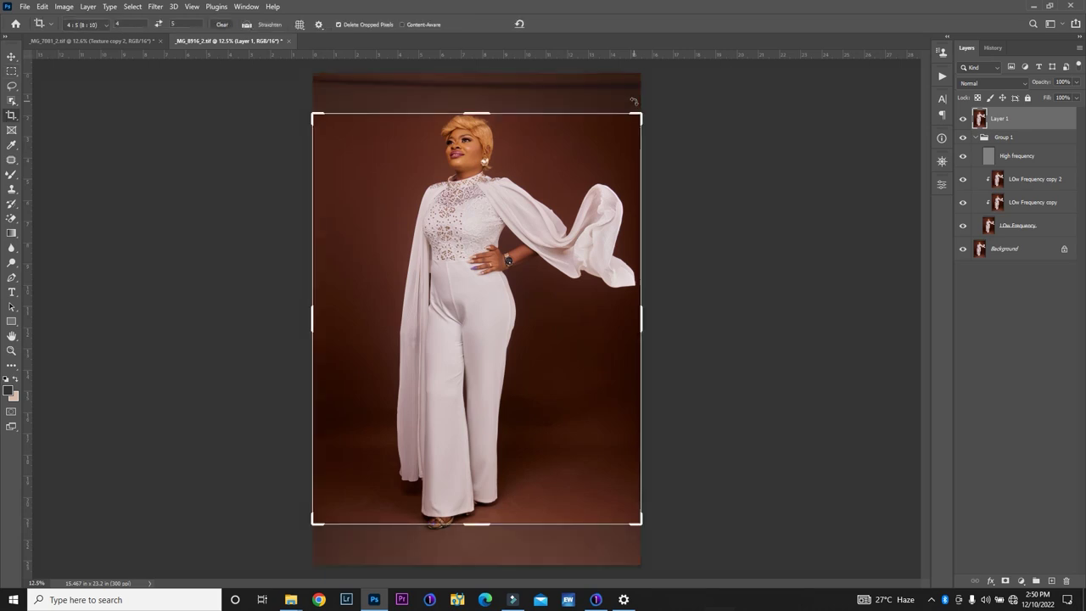
left_click_drag(638, 114, 649, 105)
left_click_drag(307, 524, 299, 540)
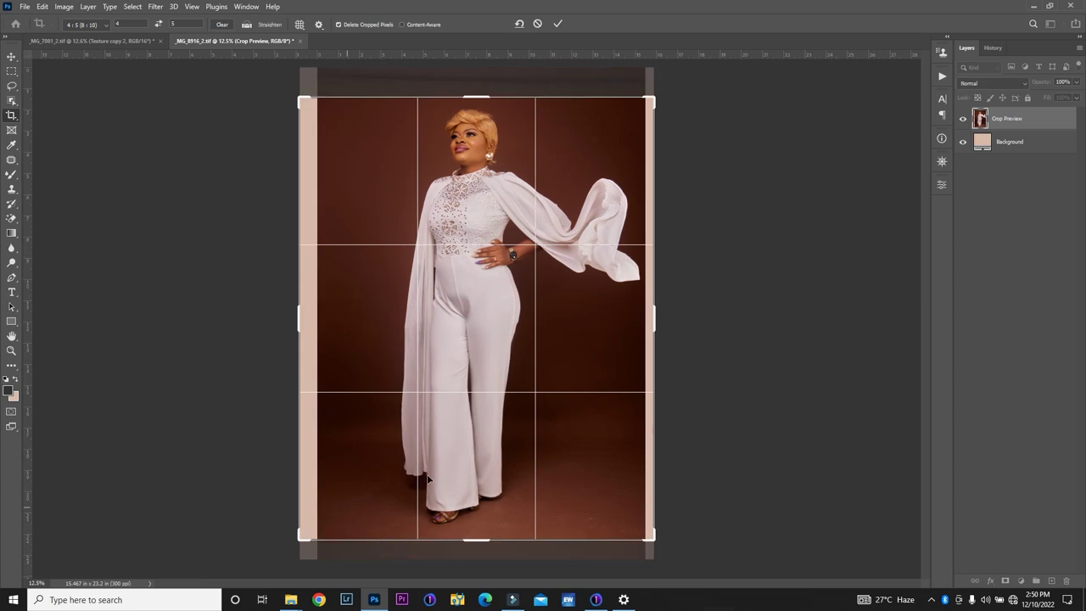
left_click_drag(462, 416, 459, 410)
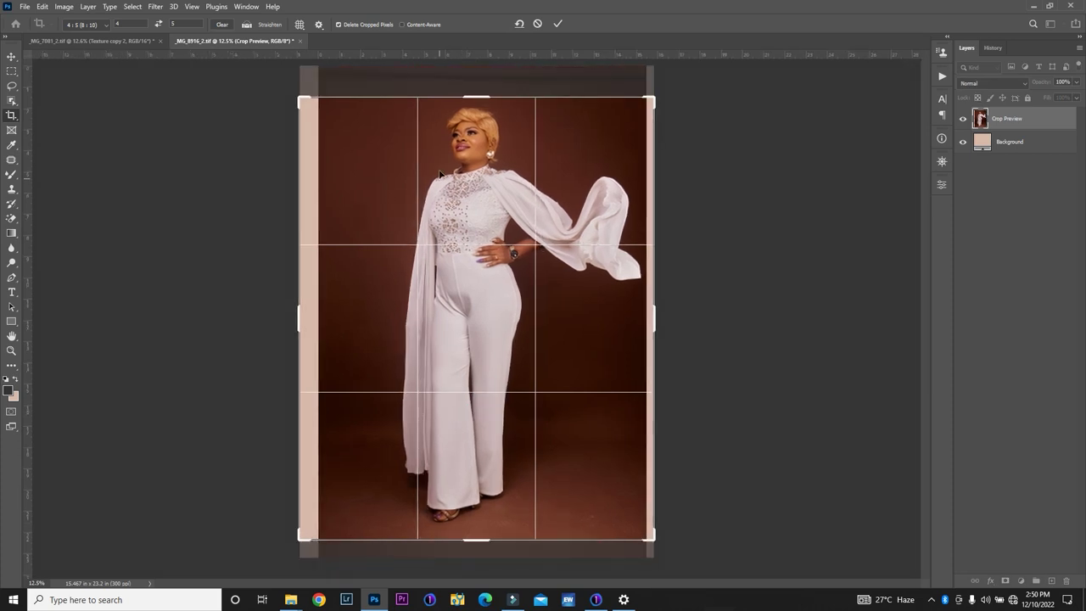
left_click(416, 25)
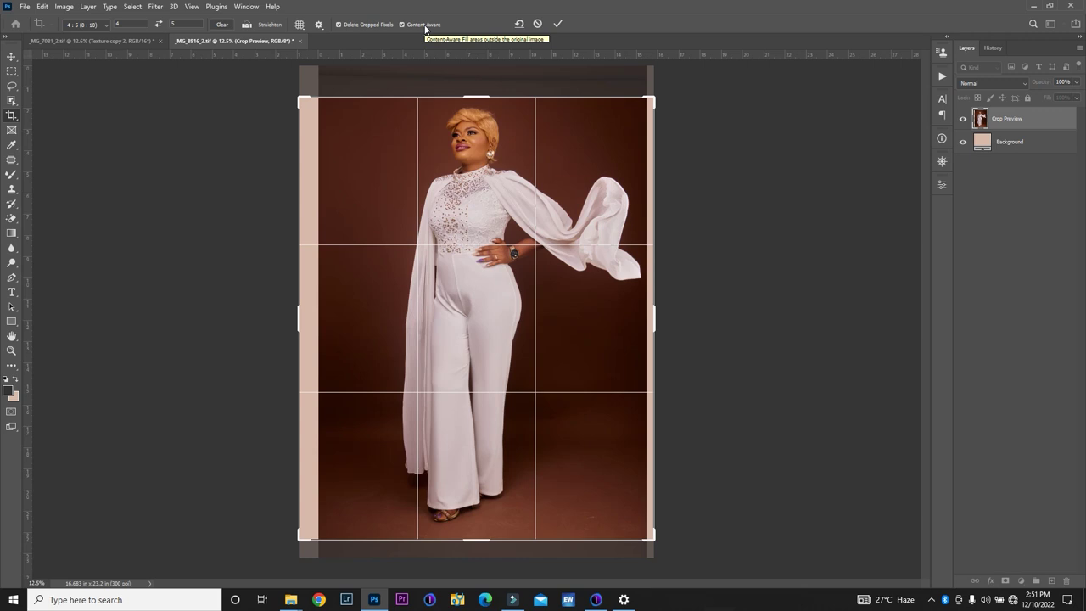
- Widen the crop's top-right corner slightly and commit the 4:5 crop at 17.1 × 21.373 in
left_click(660, 93)
left_click_drag(659, 93, 664, 89)
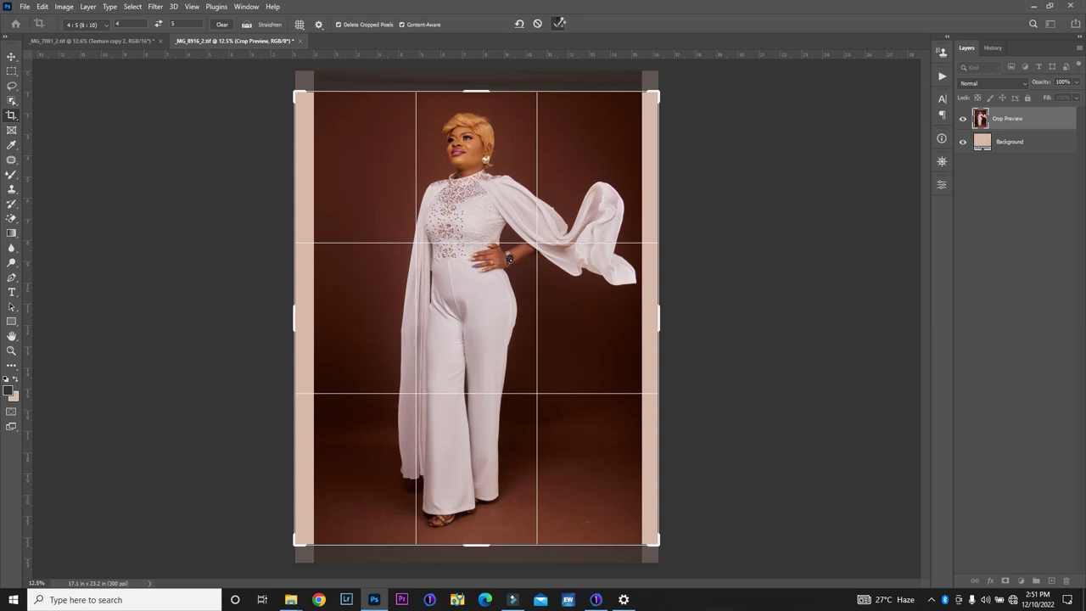
left_click(560, 23)
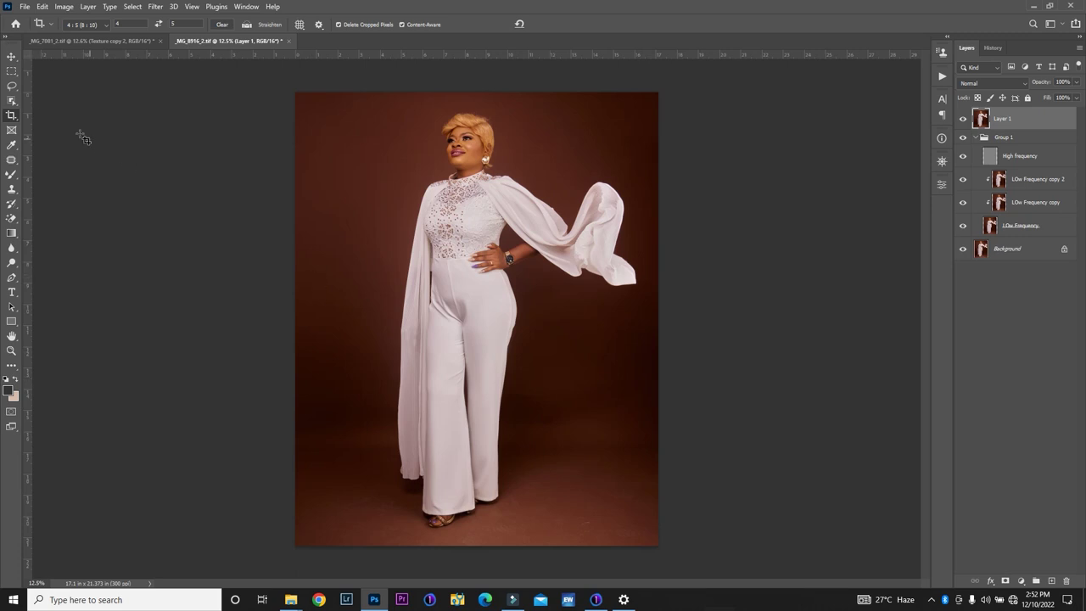
- Select the woman with the Object Selection Tool by outlining her from hair to sandals
left_click(15, 104)
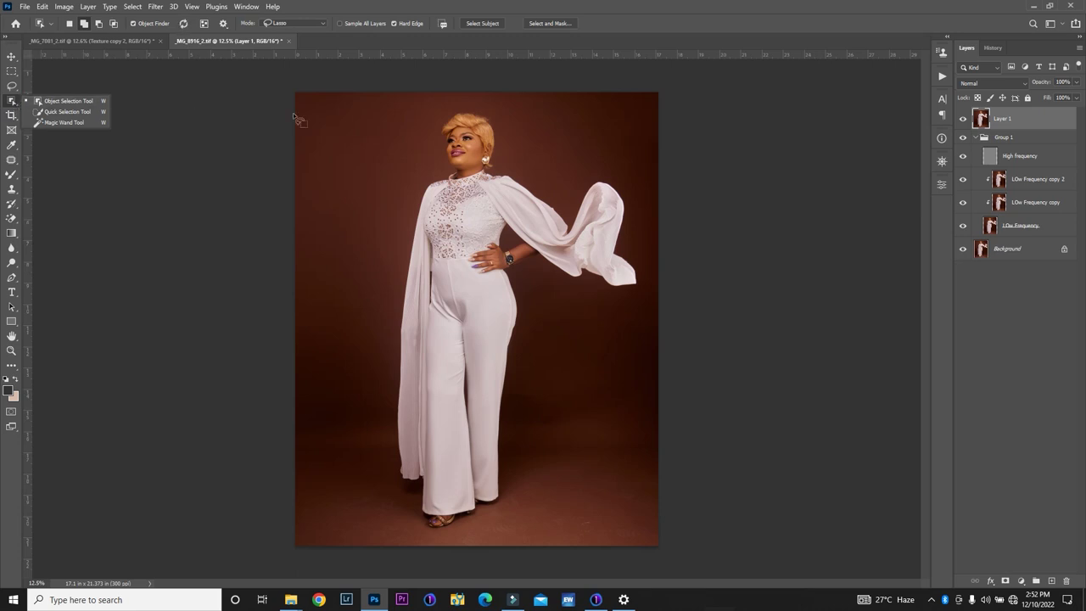
left_click_drag(340, 98, 701, 593)
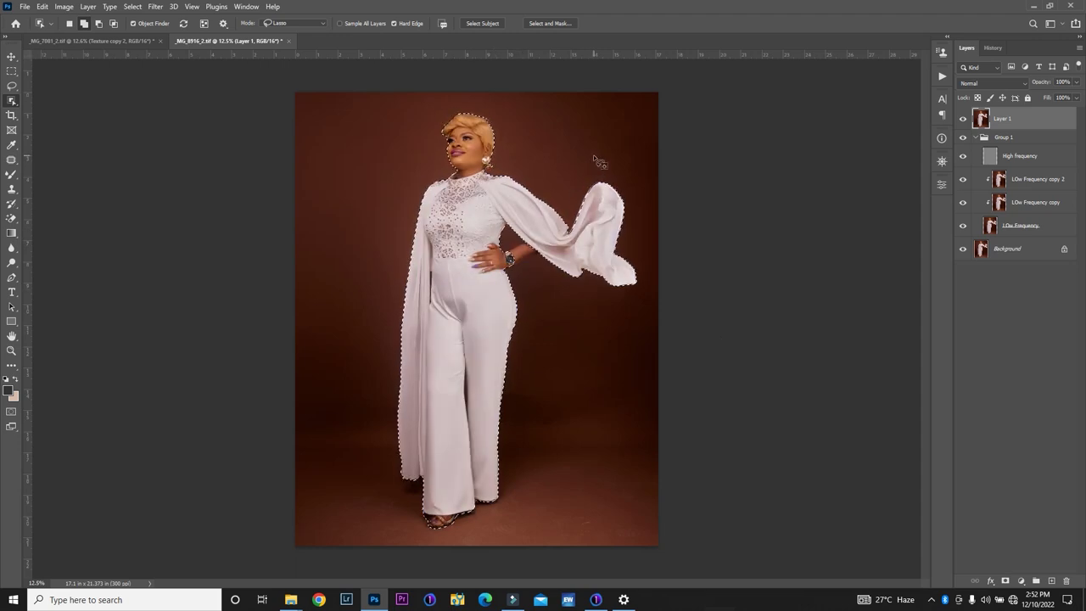
key("z")
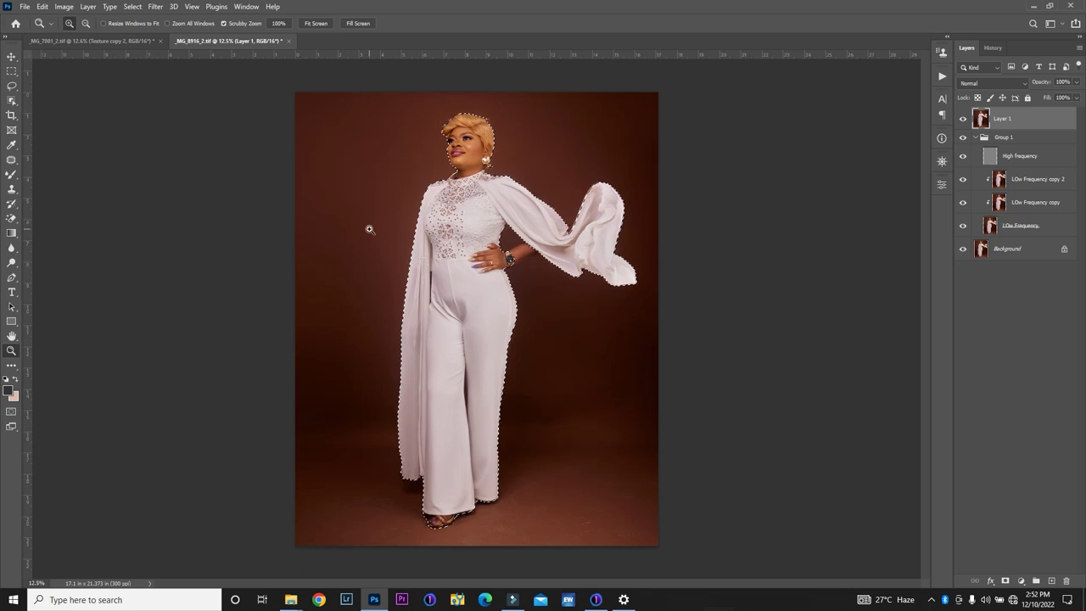
left_click(11, 100)
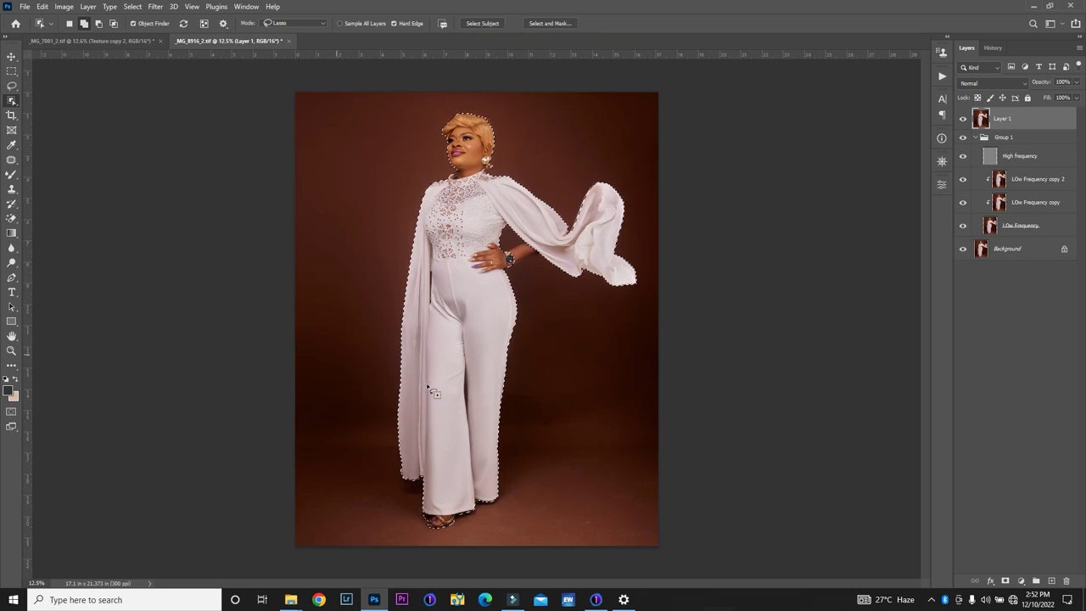
left_click(12, 56)
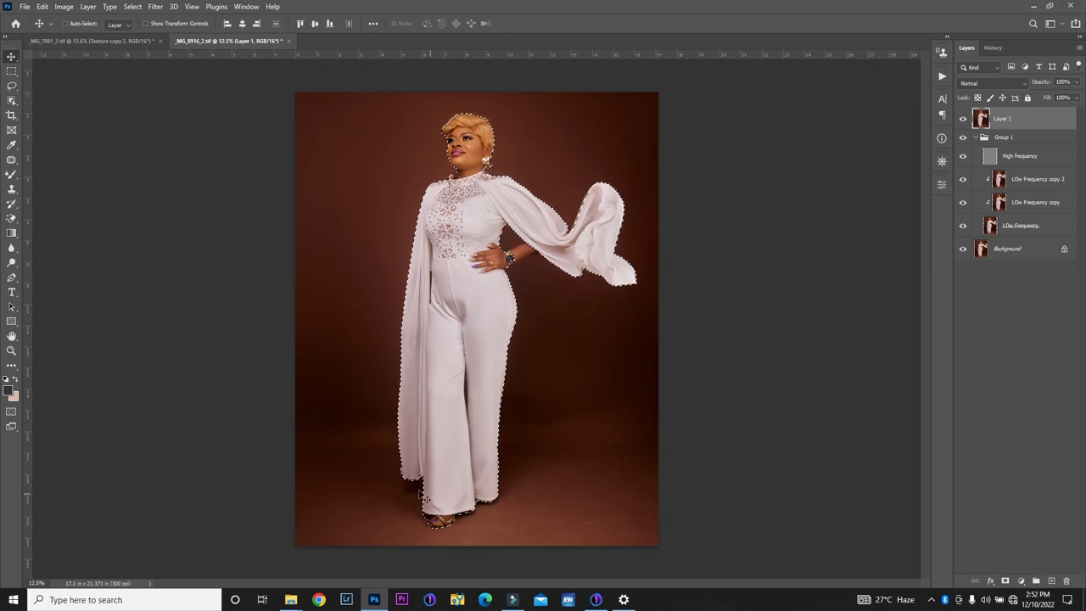
- Add the floor shadow beneath the cape hem to the selection with a 21 px feathered lasso
key("z")
left_click_drag(417, 489, 505, 359)
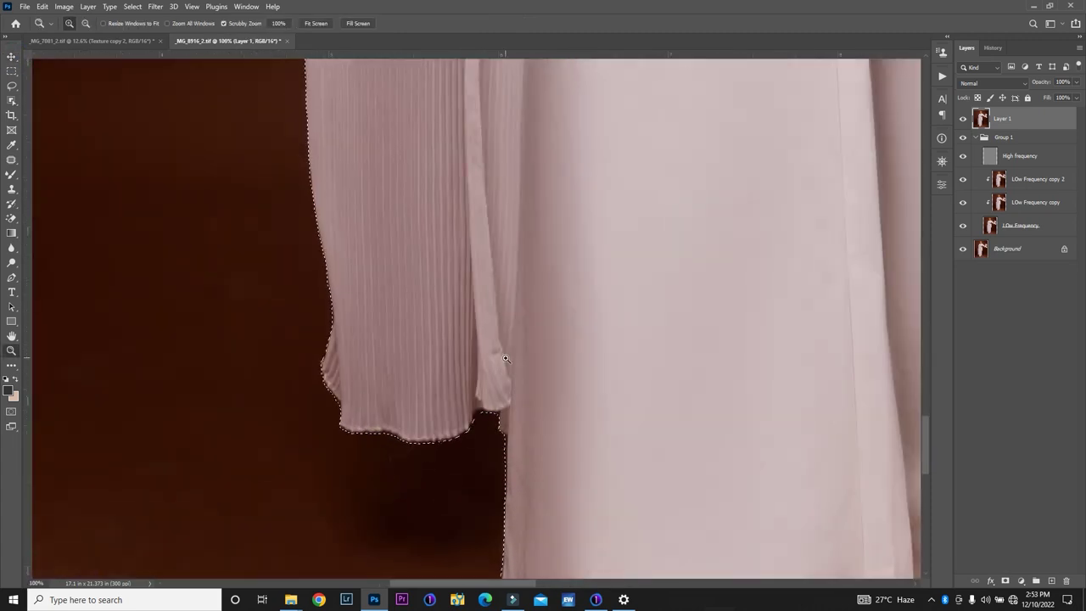
key("l")
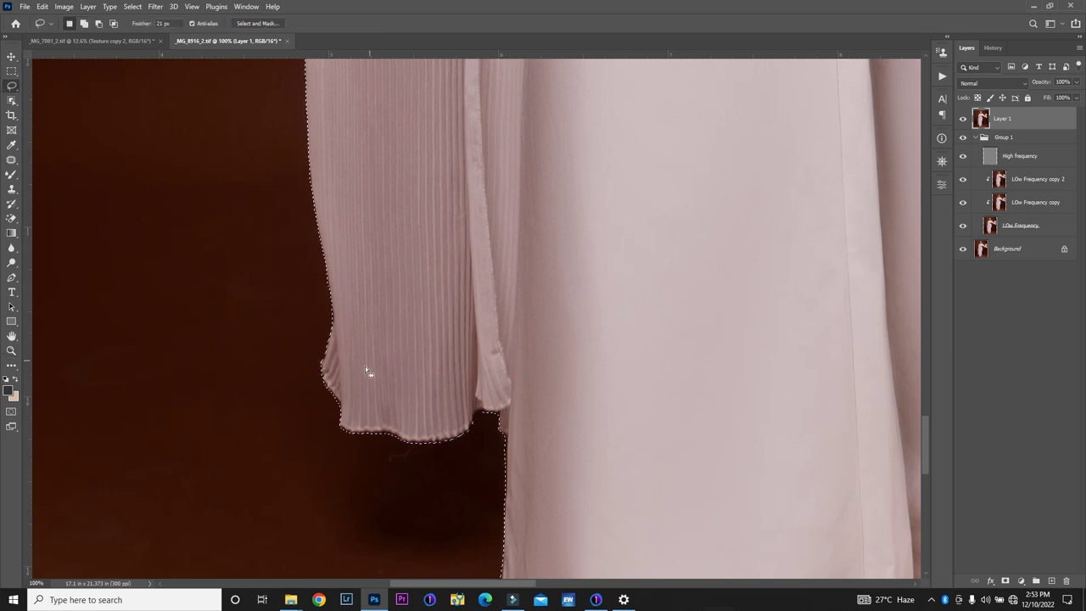
left_click(83, 24)
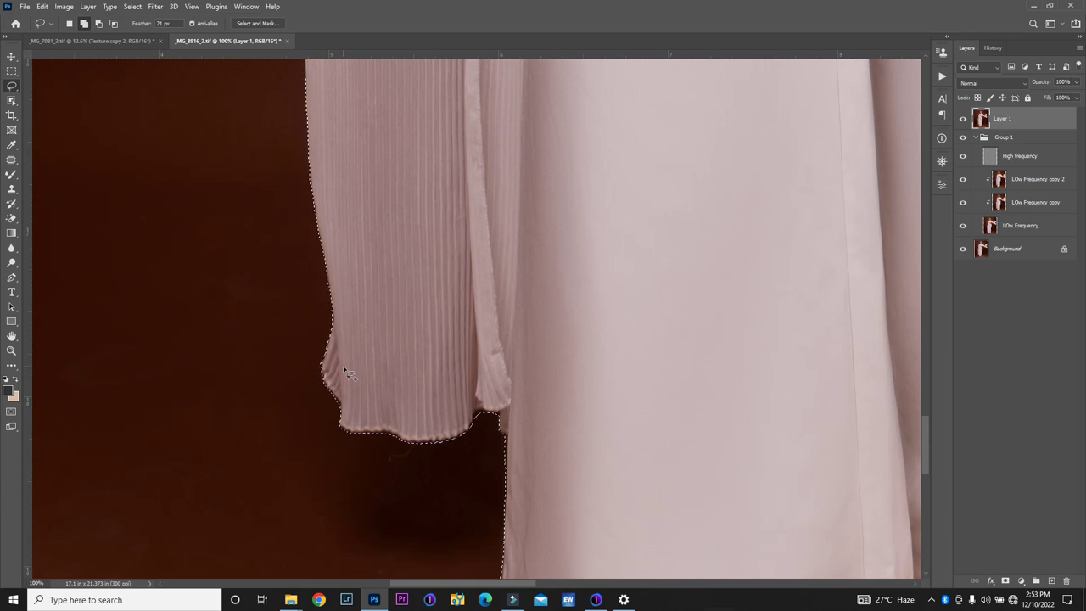
mouse_move(343, 362)
left_mouse_down()
mouse_move(305, 404)
mouse_move(305, 444)
mouse_move(354, 546)
mouse_move(398, 565)
mouse_move(437, 542)
mouse_move(544, 548)
left_mouse_up()
mouse_move(460, 381)
left_mouse_down()
mouse_move(456, 501)
mouse_move(474, 515)
mouse_move(473, 459)
left_mouse_up()
mouse_move(457, 403)
left_mouse_down()
mouse_move(459, 499)
mouse_move(504, 527)
left_mouse_up()
left_click_drag(465, 368, 466, 368)
key("ctrl+0")
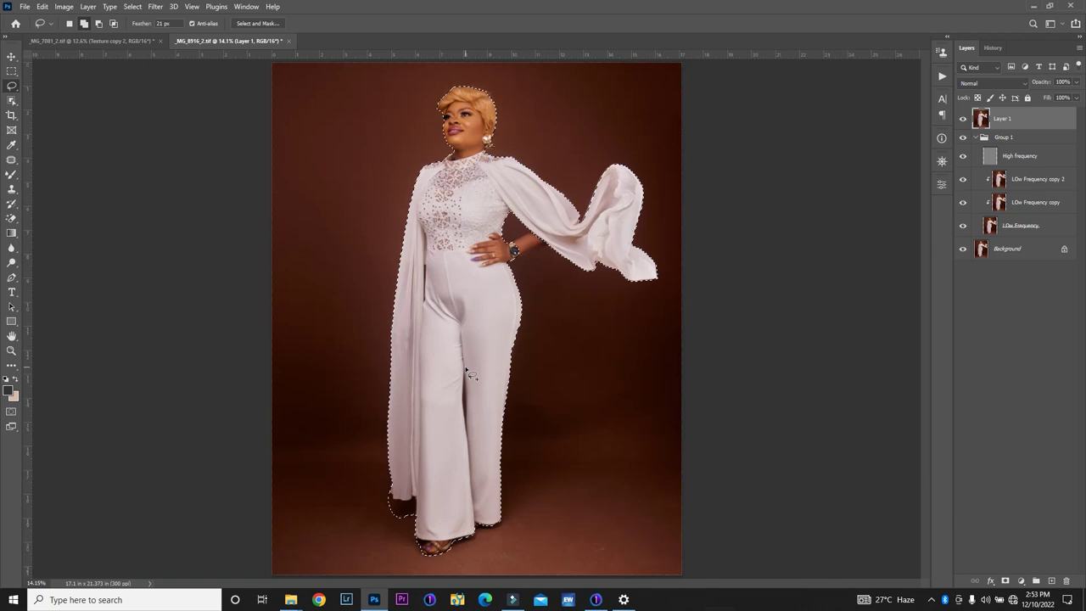
- Add the shadows around the right trouser hem and feet to the selection
key("z")
left_click_drag(432, 563, 514, 503)
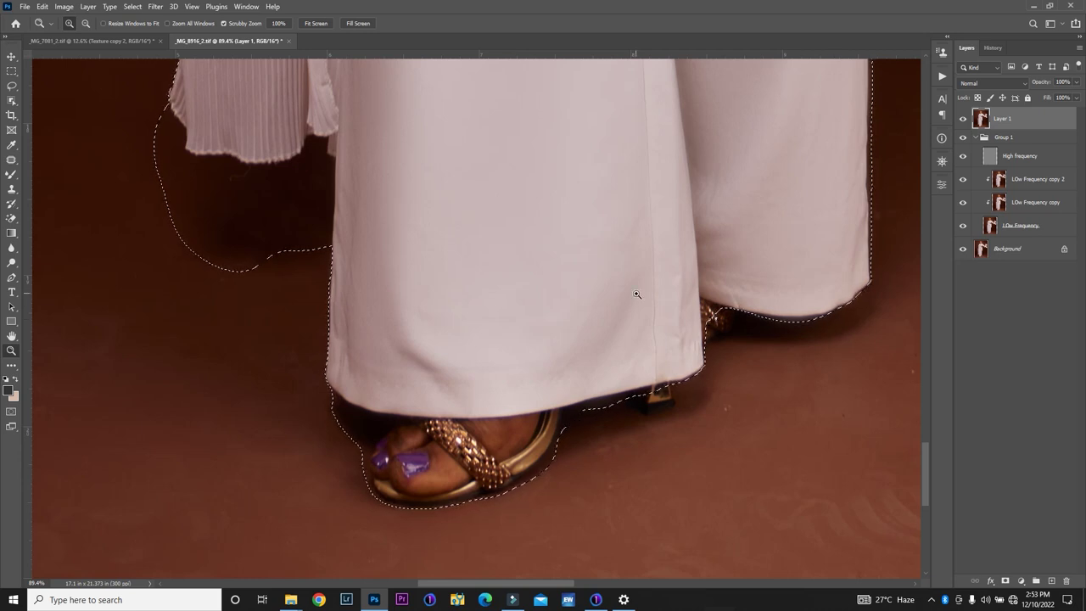
key("l")
mouse_move(688, 316)
left_mouse_down()
mouse_move(740, 355)
mouse_move(844, 367)
mouse_move(874, 360)
mouse_move(909, 323)
left_mouse_up()
mouse_move(865, 243)
left_mouse_down()
mouse_move(855, 238)
mouse_move(880, 247)
left_mouse_up()
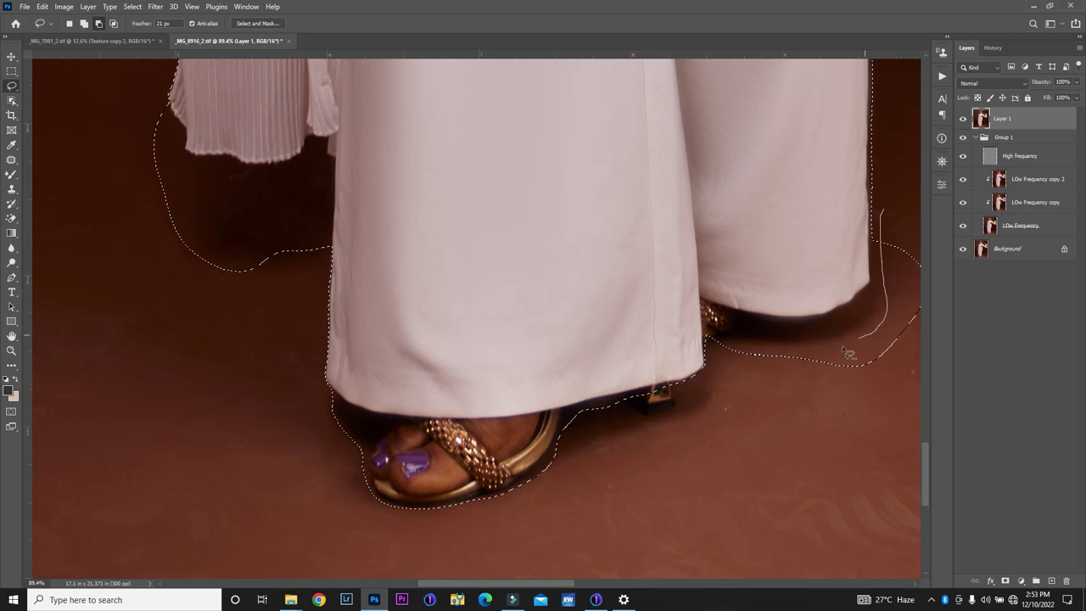
mouse_move(728, 363)
left_mouse_down()
mouse_move(872, 385)
mouse_move(953, 328)
left_mouse_up()
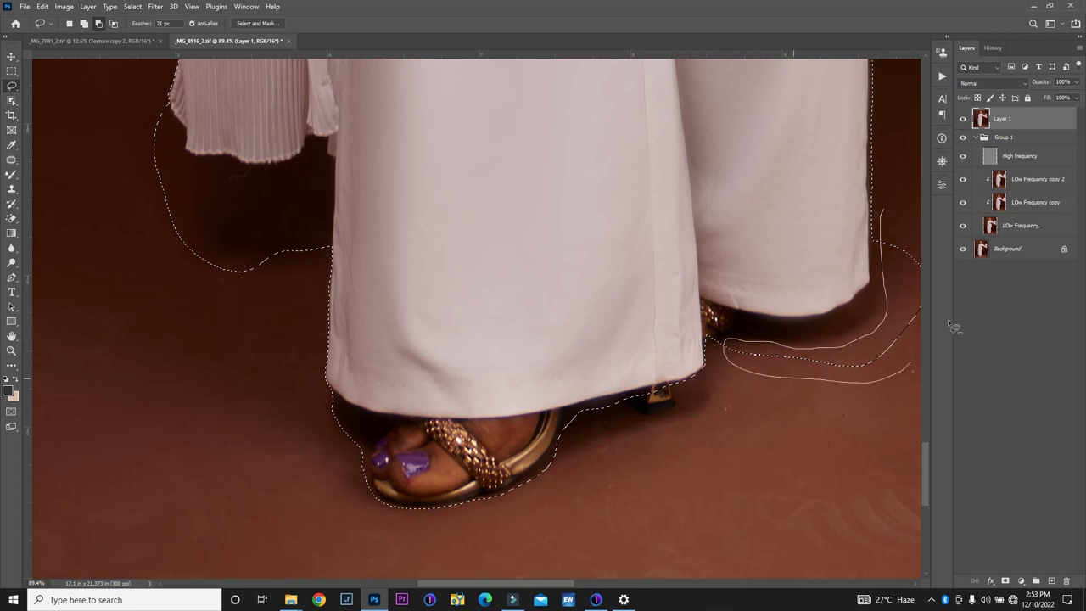
left_click_drag(918, 230, 906, 222)
key("ctrl+minus")
key("ctrl+minus")
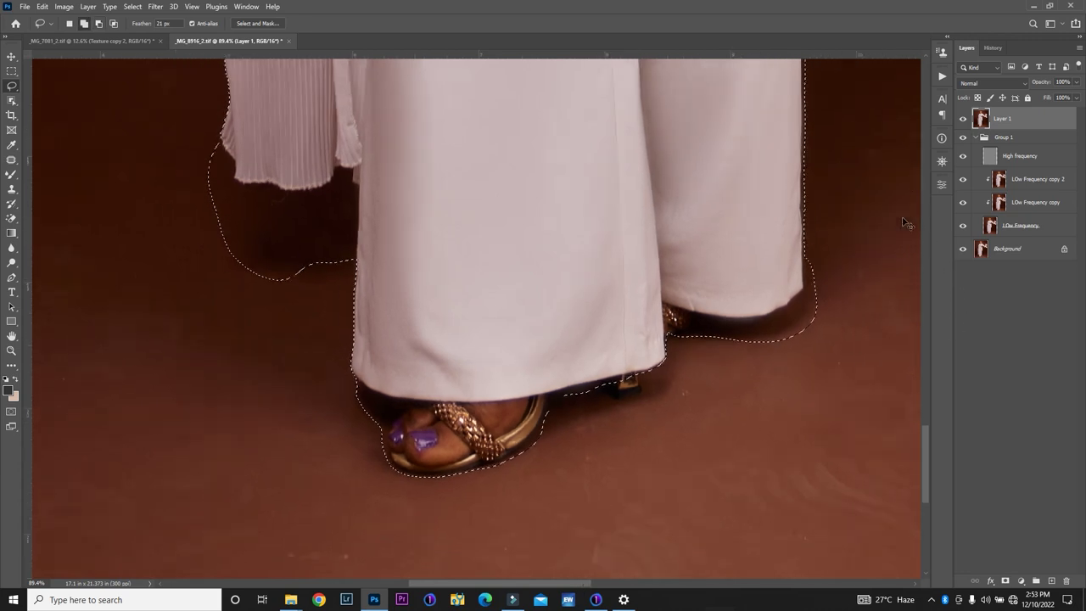
key("ctrl+minus")
key("ctrl+minus")
key("ctrl+minus")
key("ctrl+minus")
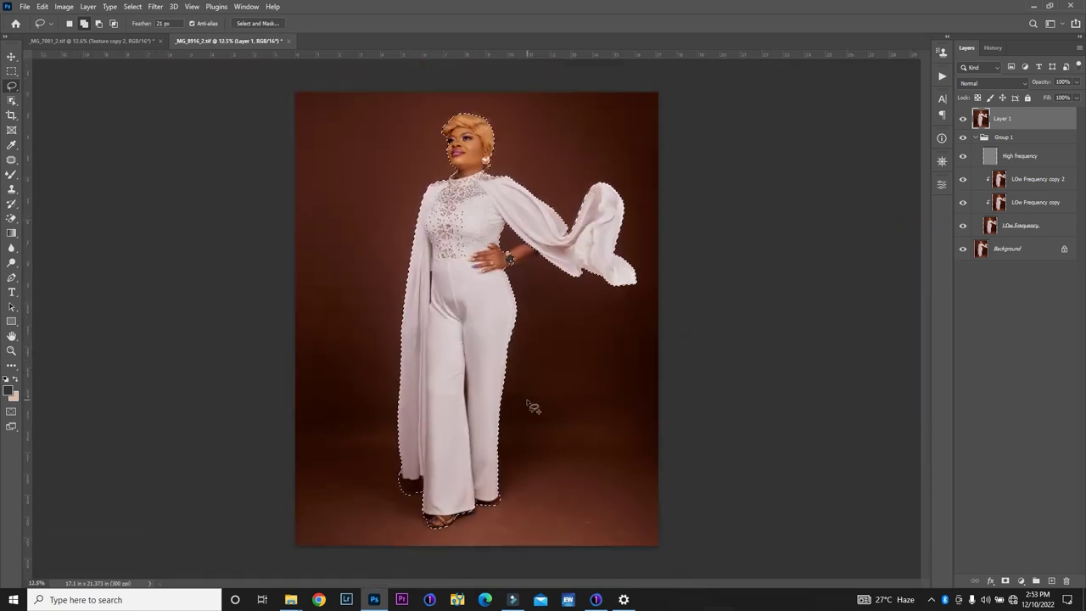
- Move the selected figure onto new Layer 2 with Layer Via Cut, then reselect Layer 1
right_click(475, 293)
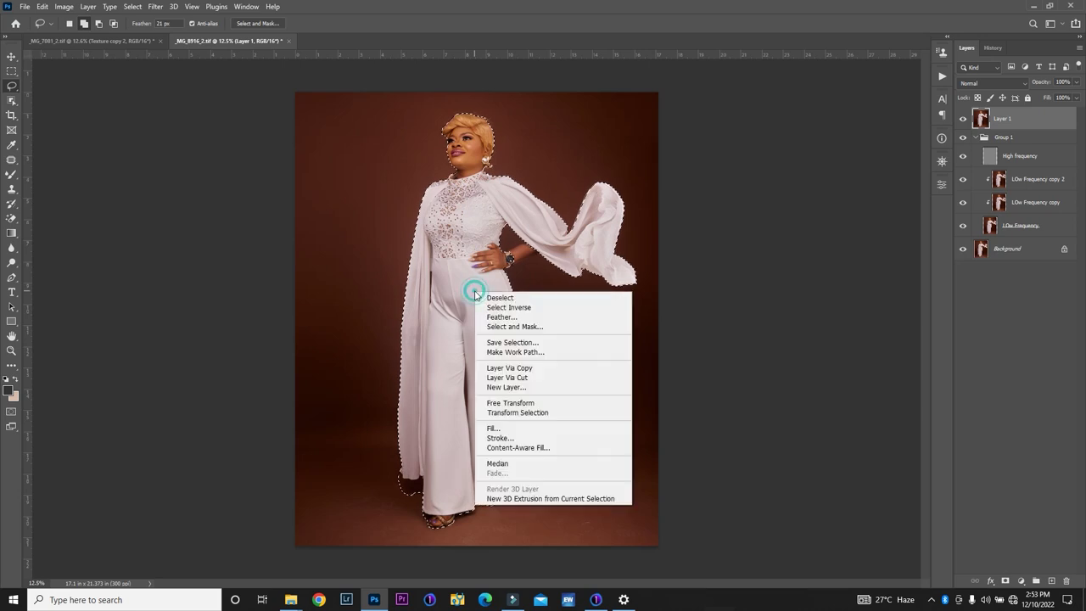
left_click(520, 378)
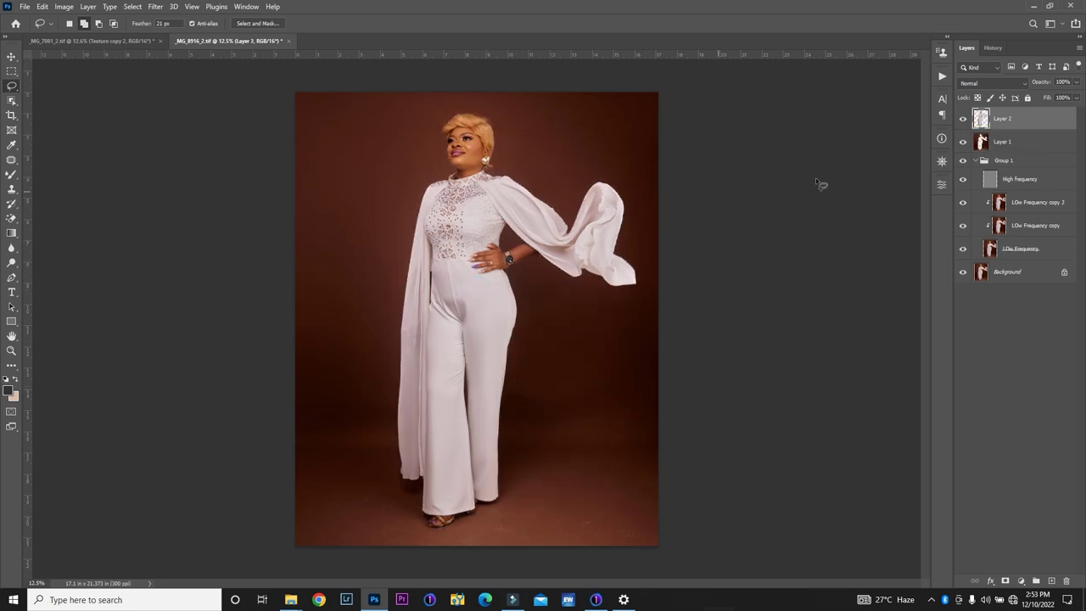
left_click(1016, 144)
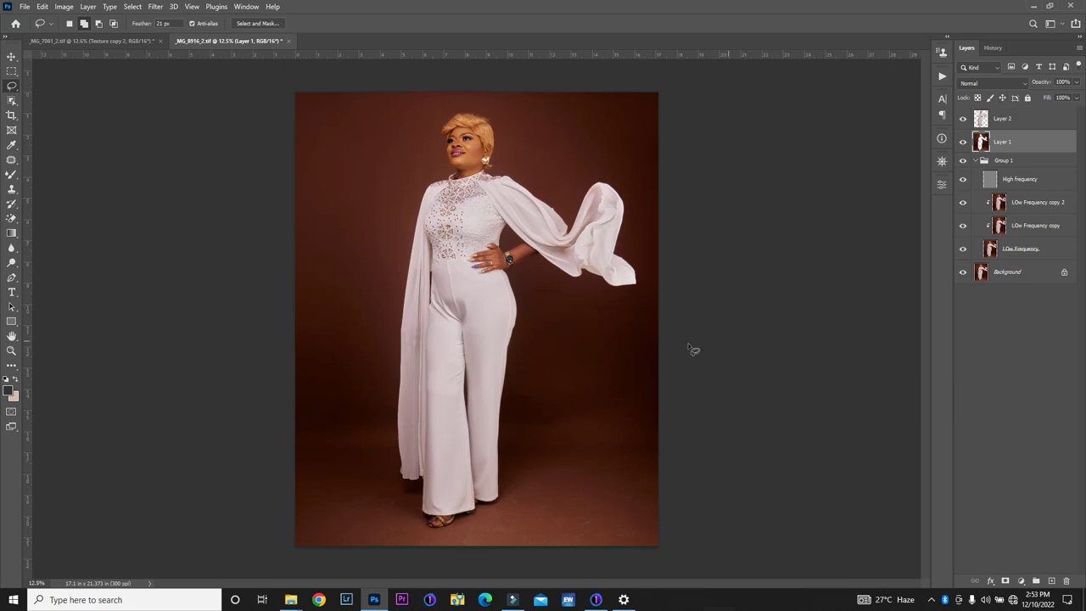
- Blend the floor beside the legs and around the feet with the Mixer Brush at size 1100
left_click(13, 173)
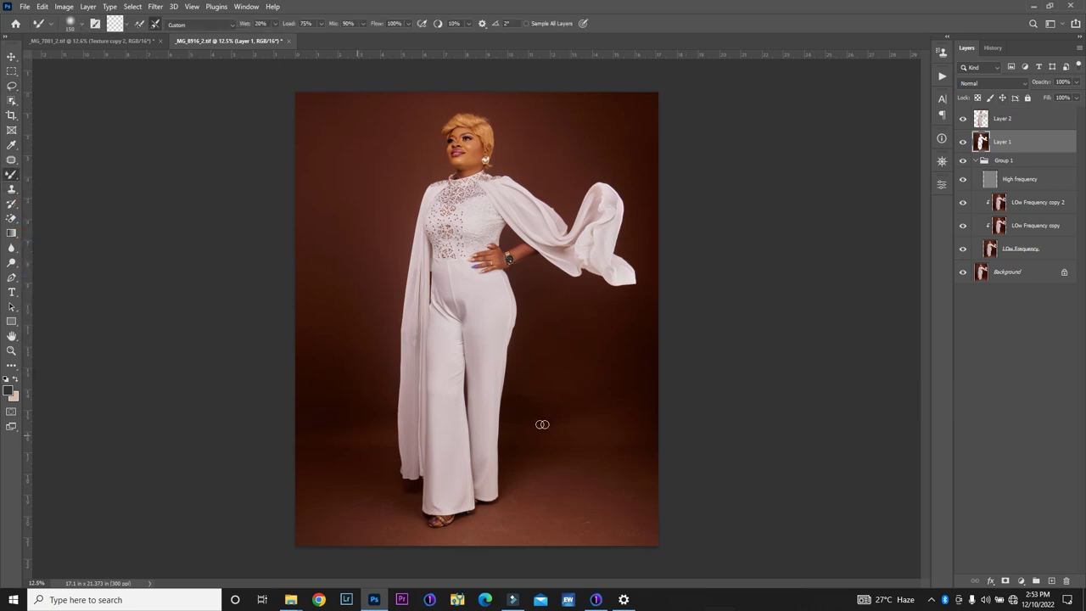
key("bracketright")
key("bracketright")
key("bracketright")
key("bracketright")
key("bracketright")
left_click(553, 401, "alt")
mouse_move(553, 406)
left_mouse_down()
mouse_move(555, 387)
mouse_move(620, 518)
mouse_move(643, 517)
left_mouse_up()
left_click(583, 516, "alt")
left_click(491, 548, "alt")
left_click(502, 523, "alt")
left_click(553, 504, "alt")
- Blend the floor below the feet and the backdrop to the left of the legs
left_click(575, 493, "alt")
left_click(382, 558, "alt")
left_click(376, 512, "alt")
left_click(406, 558, "alt")
left_click(296, 416, "alt")
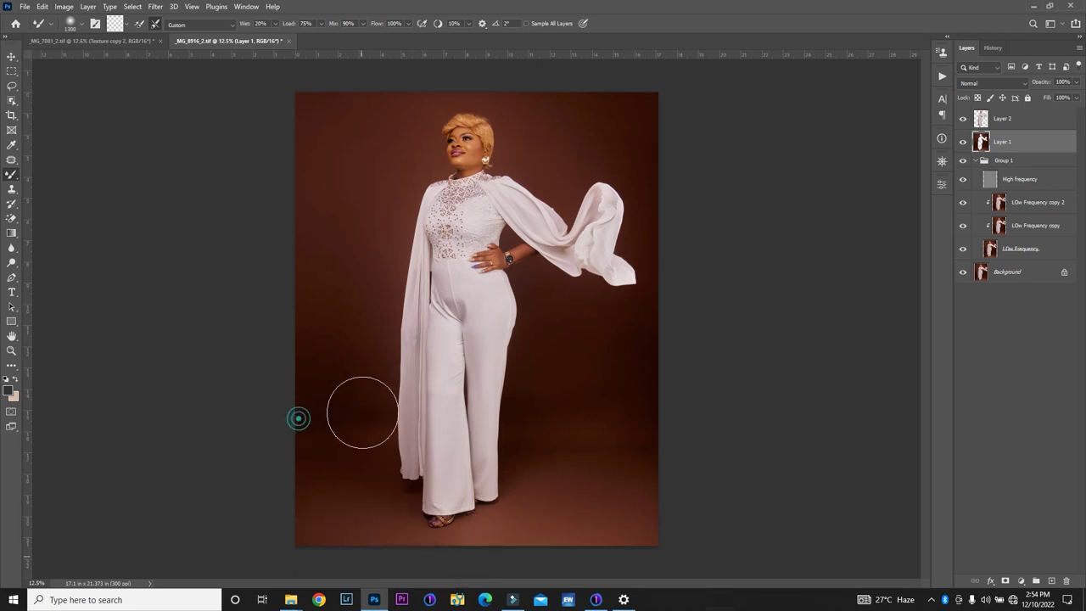
left_click(366, 413, "alt")
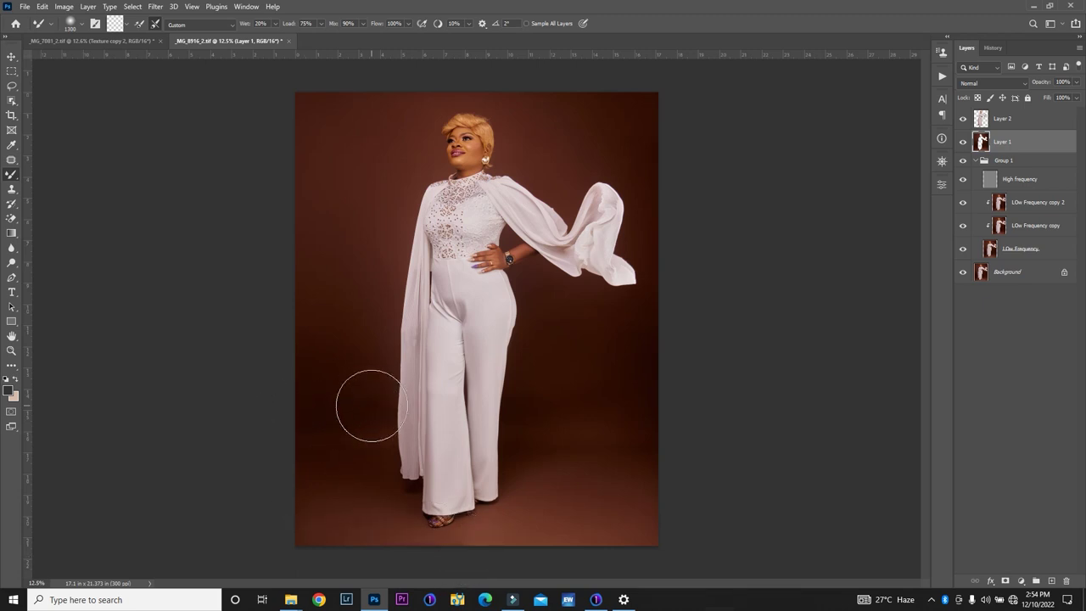
left_click(353, 332, "alt")
- Toggle Layer 1 to check the edits, then blend the backdrop right of the hip and legs
left_click(964, 142)
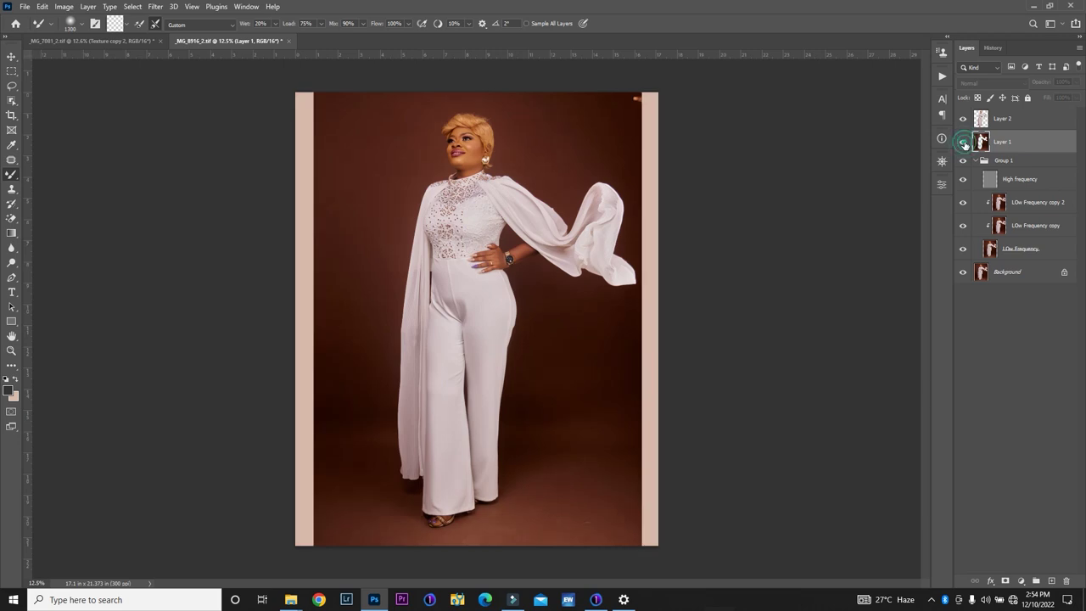
left_click(964, 142)
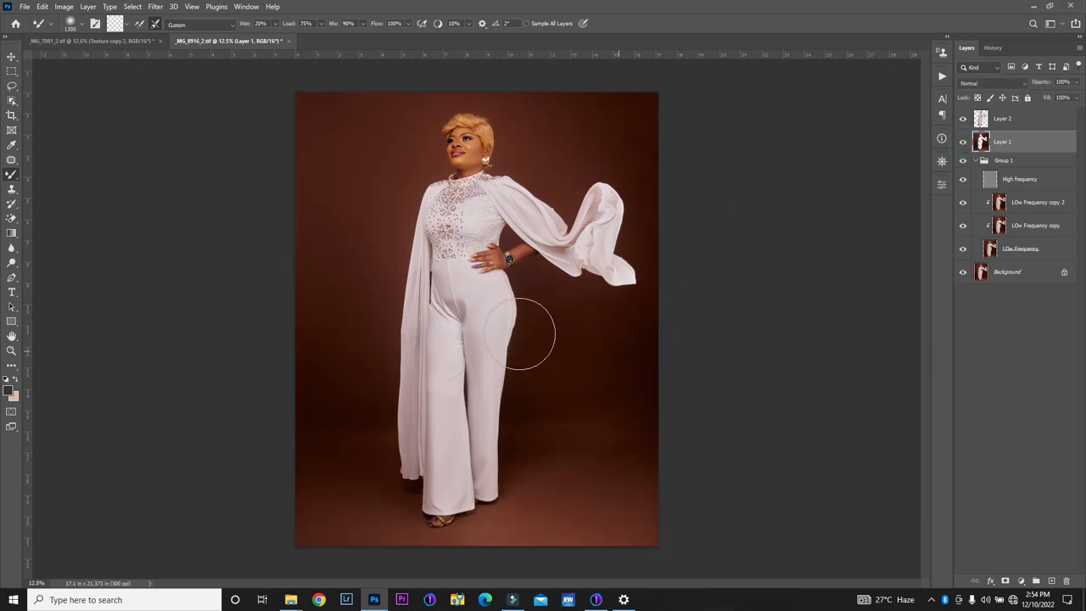
left_click(560, 416)
left_click(576, 335)
left_click(332, 406)
left_click(567, 486)
left_click(570, 458)
left_click(596, 474)
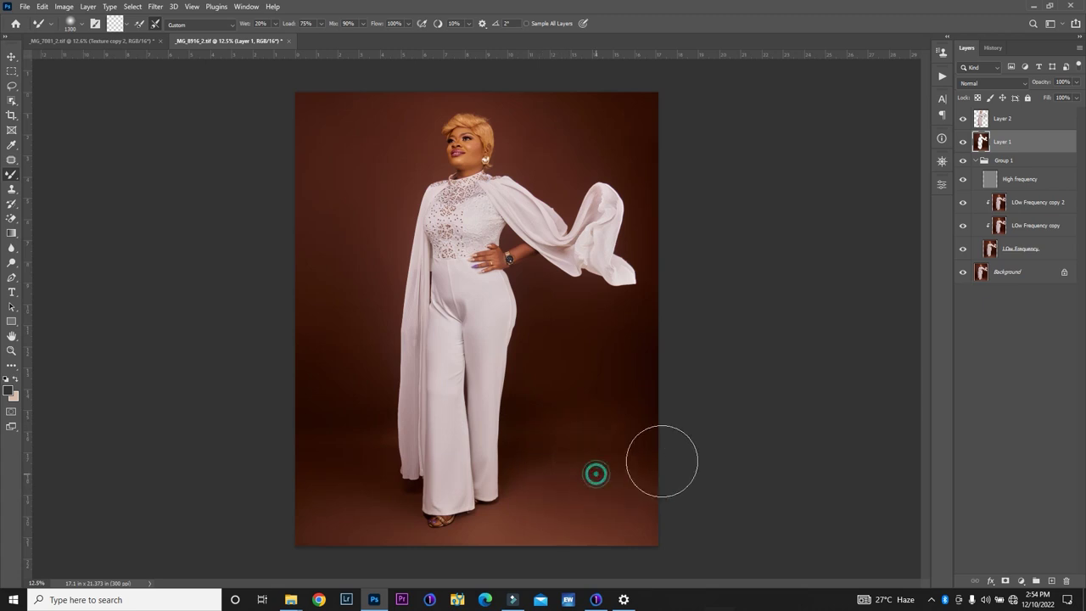
left_click(622, 429)
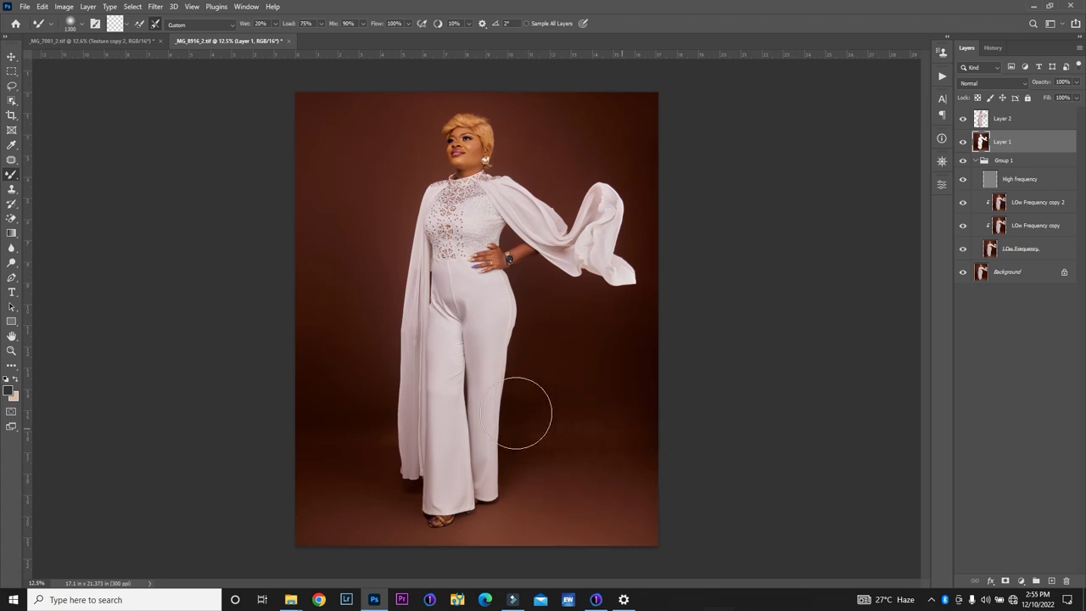
left_click(538, 393)
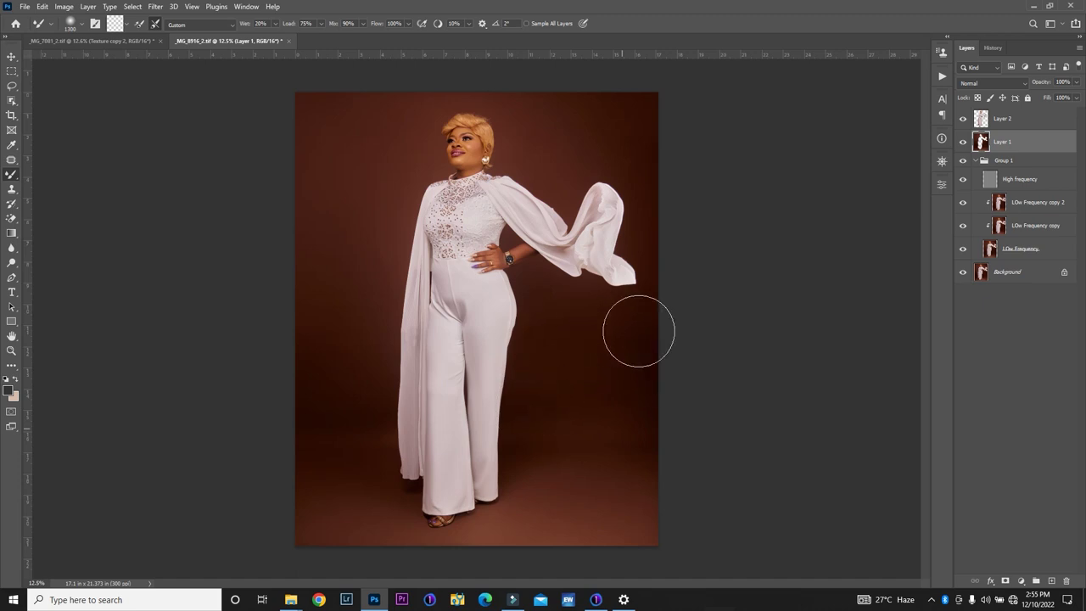
- Smooth the upper-right corner and the lower-left edge of the backdrop
left_click(597, 122)
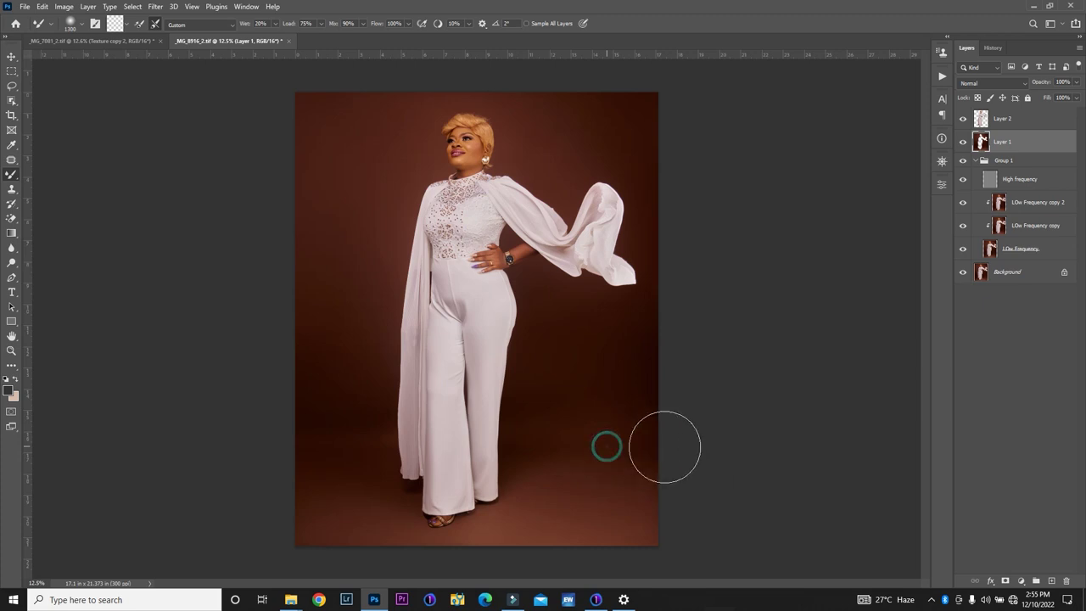
left_click(613, 111)
left_click(340, 539)
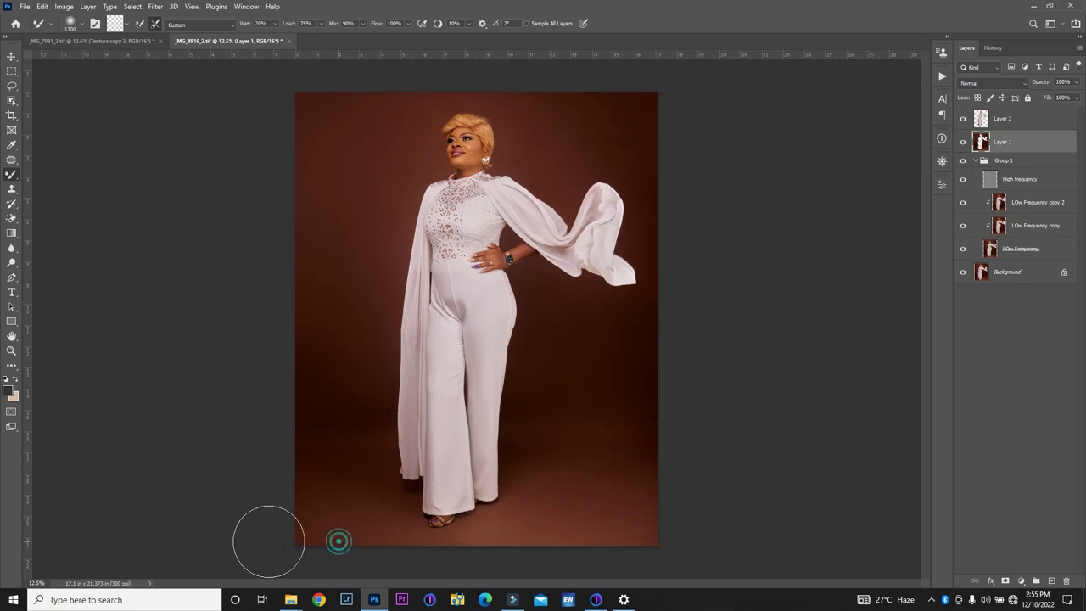
left_click(330, 450)
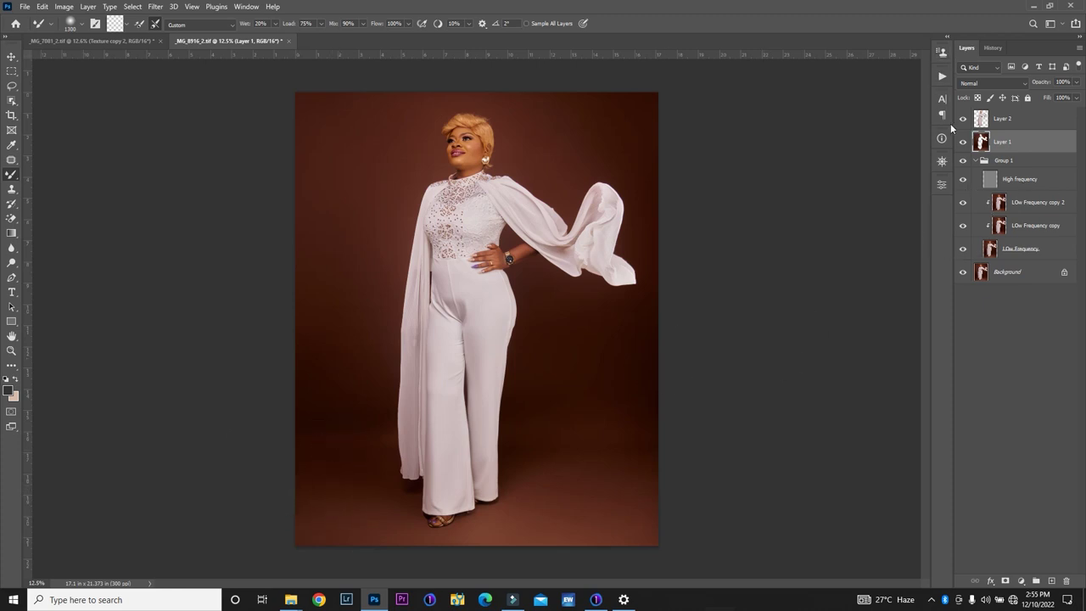
left_click(993, 48)
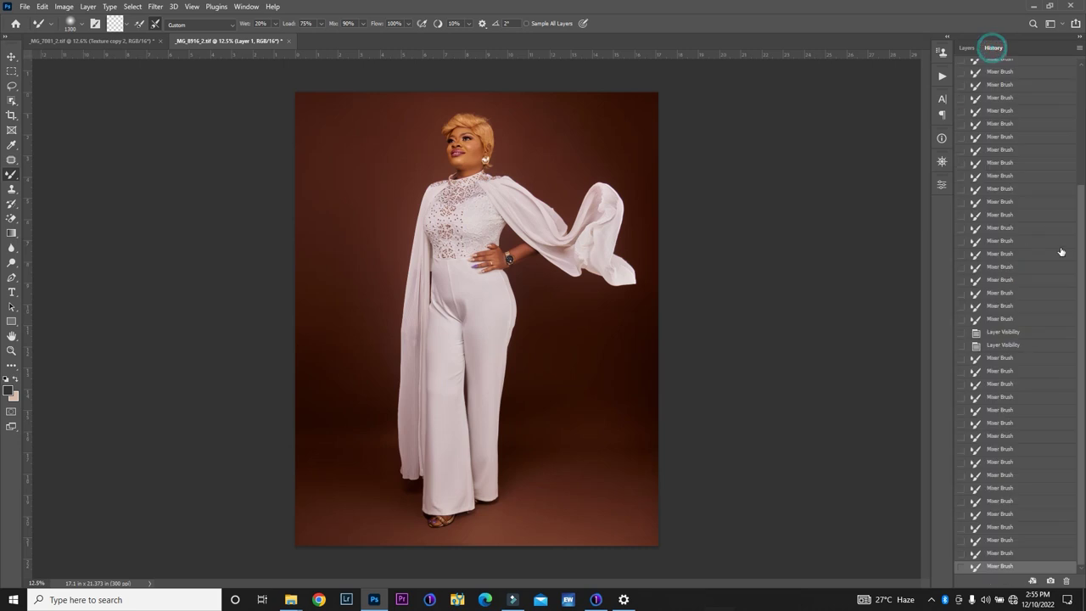
left_click_drag(1083, 319, 1082, 316)
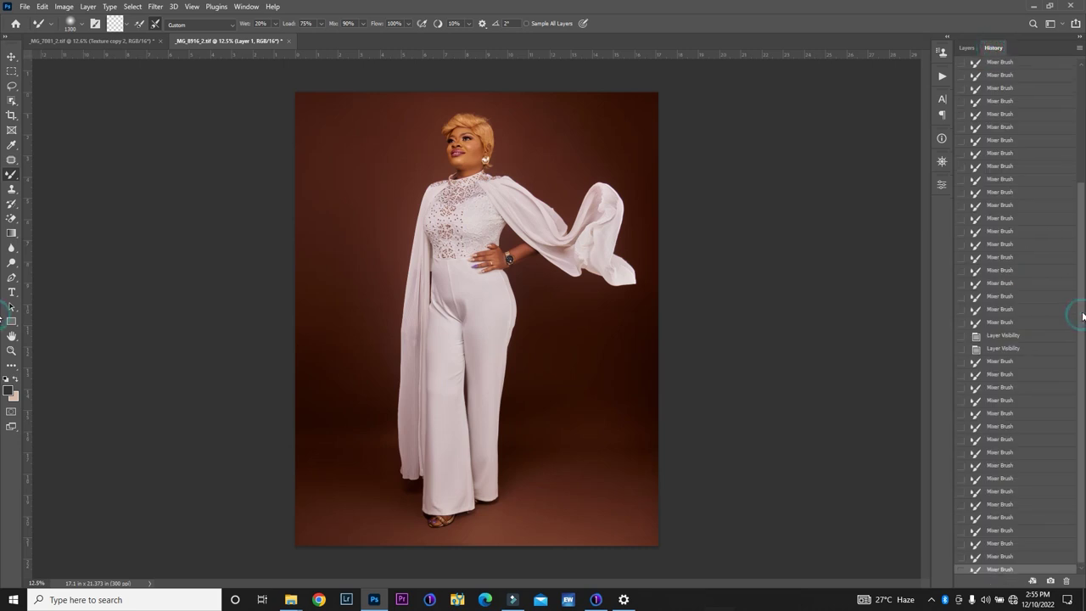
left_click(1014, 323)
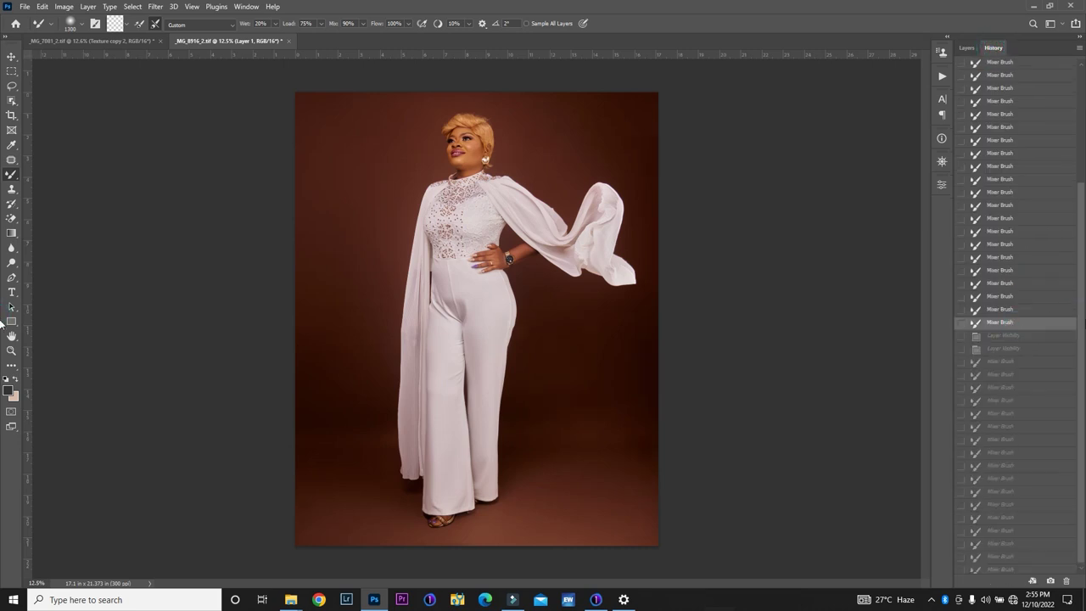
left_click_drag(1081, 328, 1083, 221)
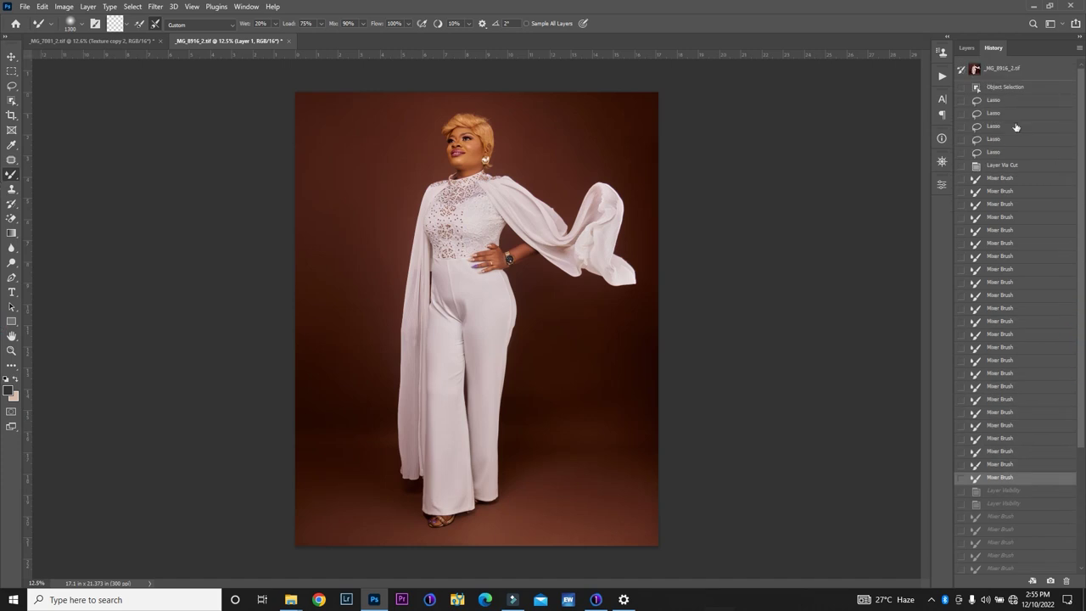
left_click(1002, 167)
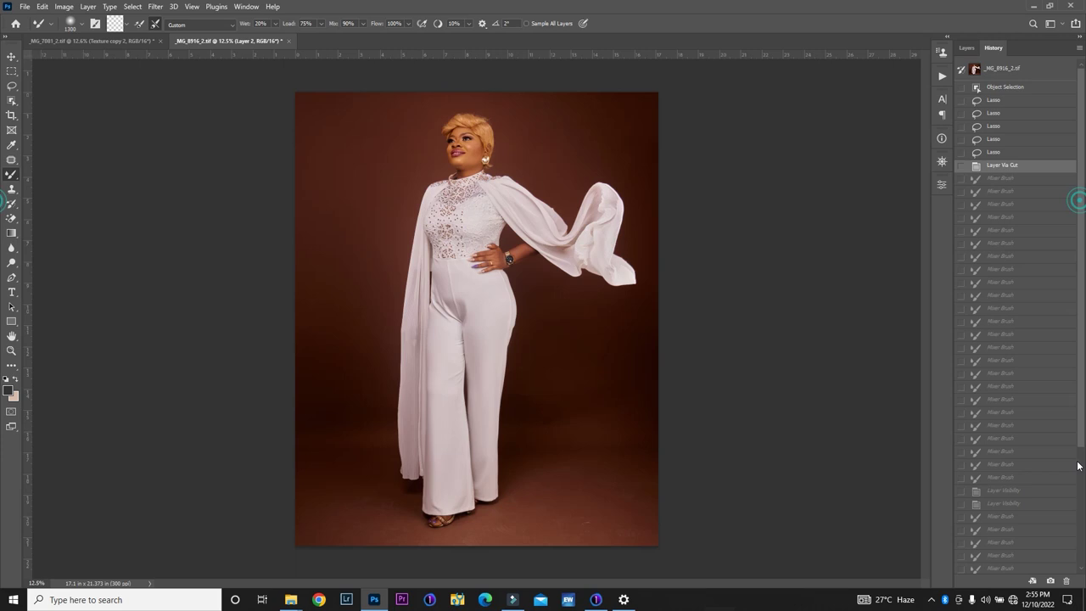
scroll(1081, 351, "down", 5)
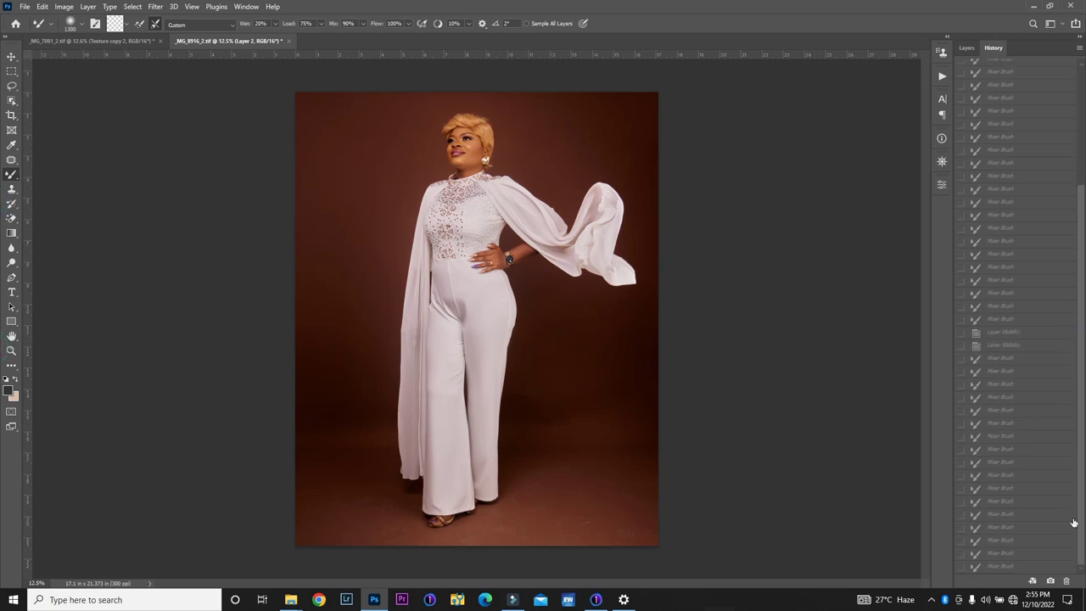
left_click(1016, 567)
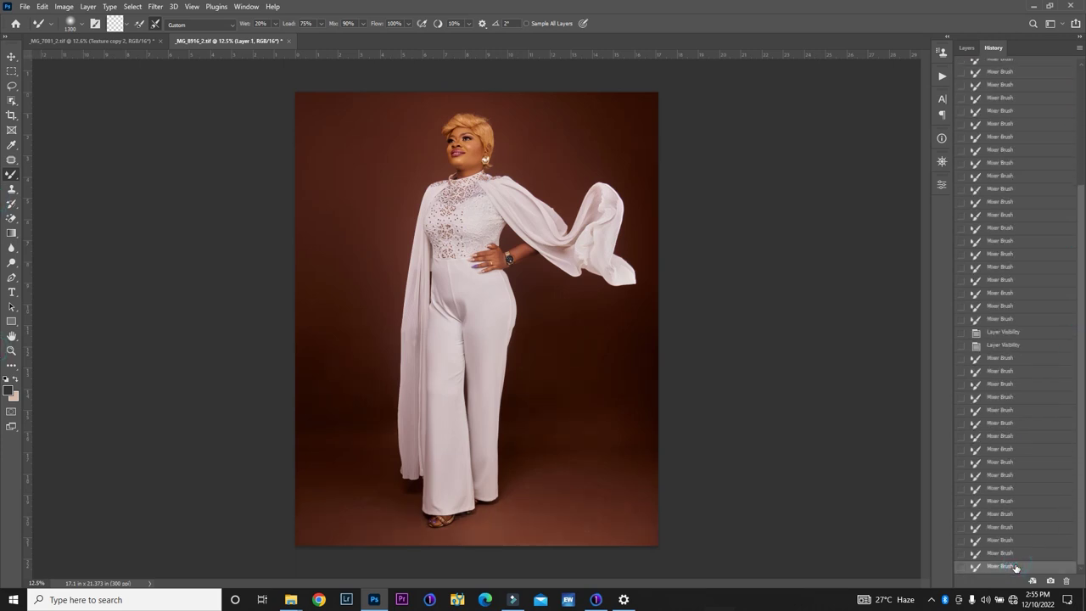
left_click(970, 48)
- Blend near the legs with an 800 Mixer Brush, check the result at 6.25% zoom, then restore size 1100
key("bracketleft")
key("bracketleft")
key("bracketleft")
key("bracketleft")
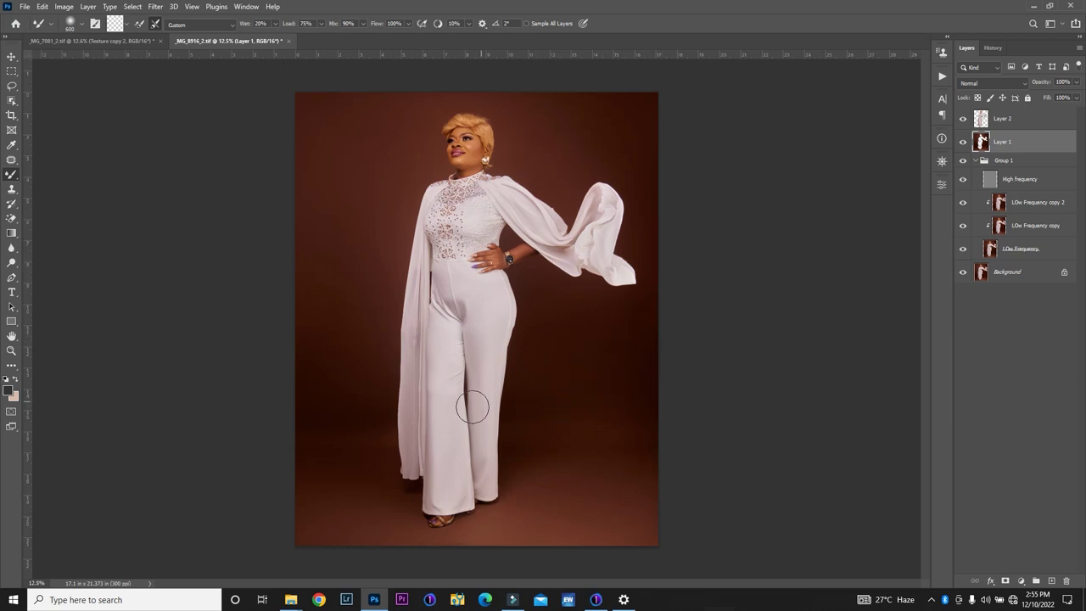
left_click(335, 429)
key("ctrl+minus")
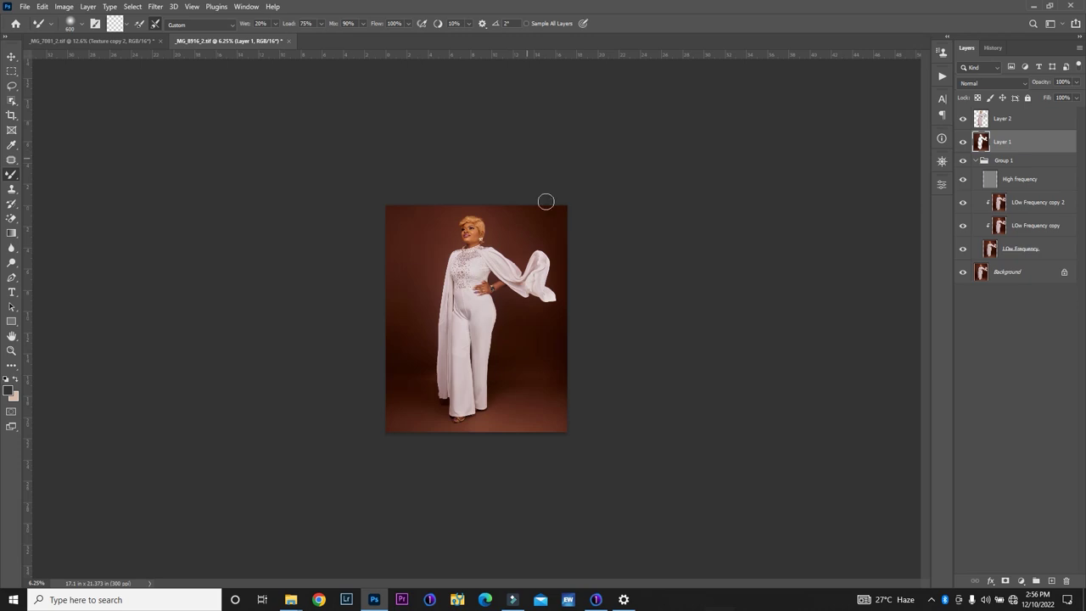
key("ctrl+plus")
key("ctrl+plus")
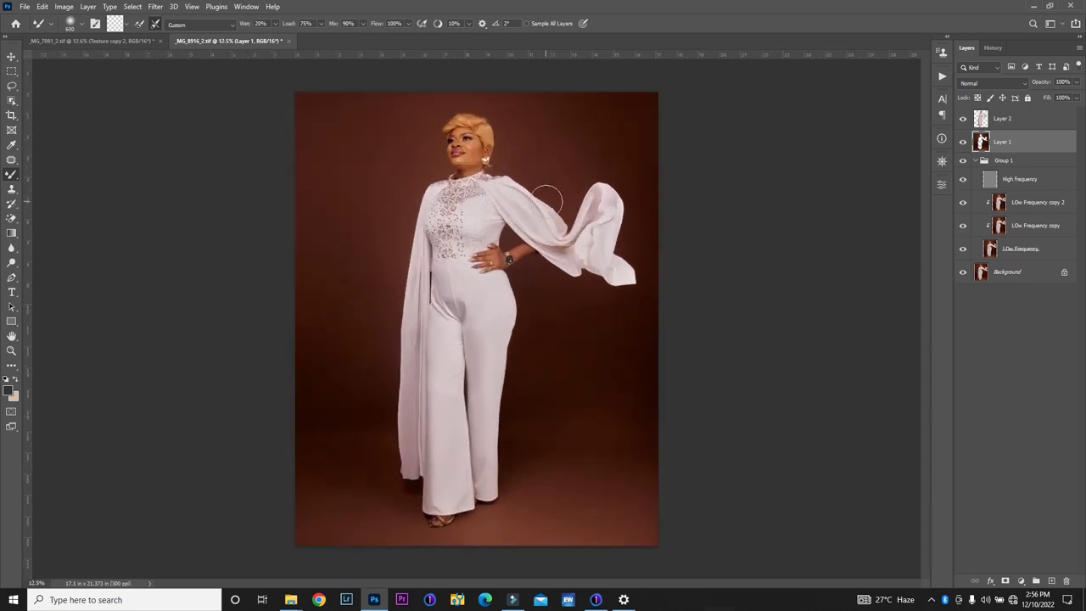
key("bracketright")
key("bracketright")
key("bracketright")
key("bracketright")
key("bracketright")
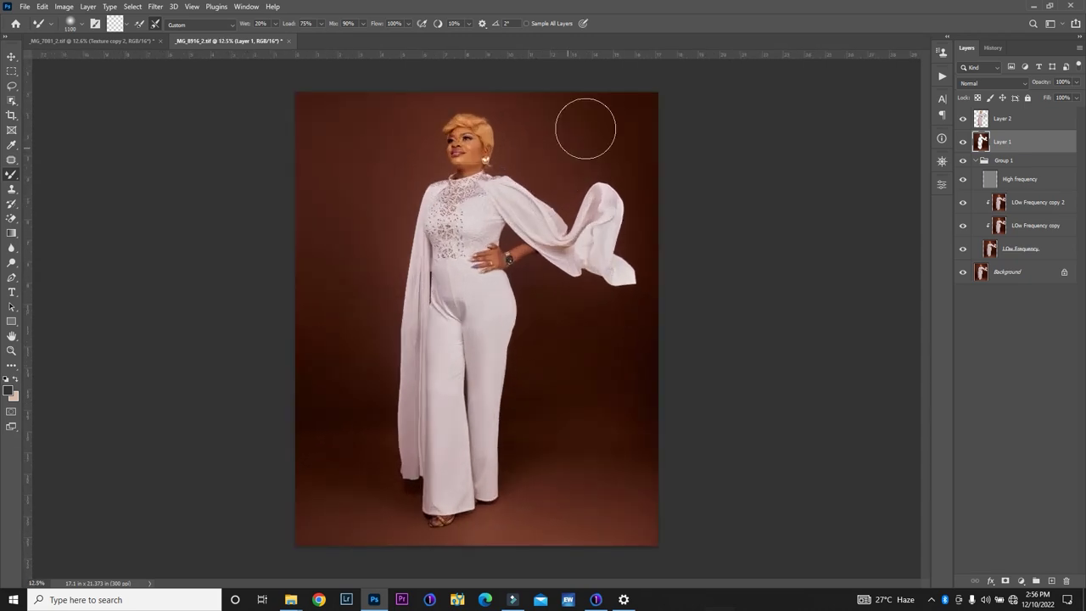